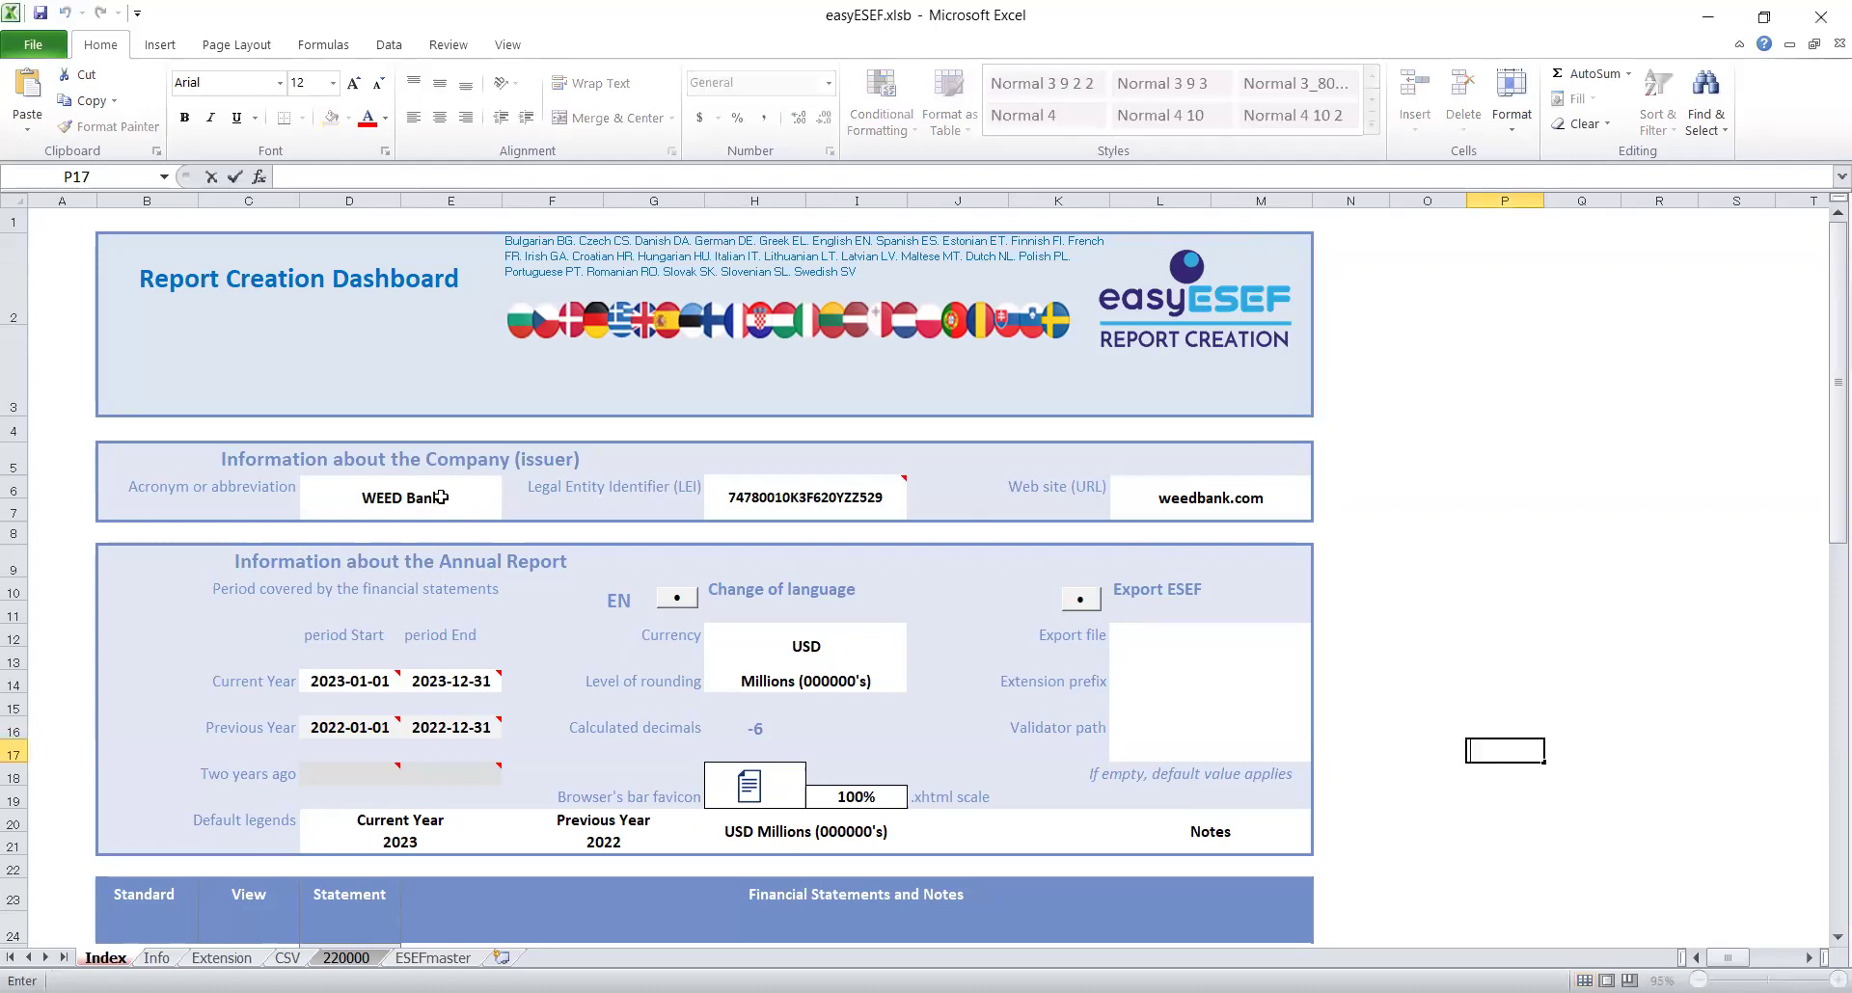
Select the Legal Entity Identifier value, then run Change of language and keep EN as the report language.
left_click(1257, 500)
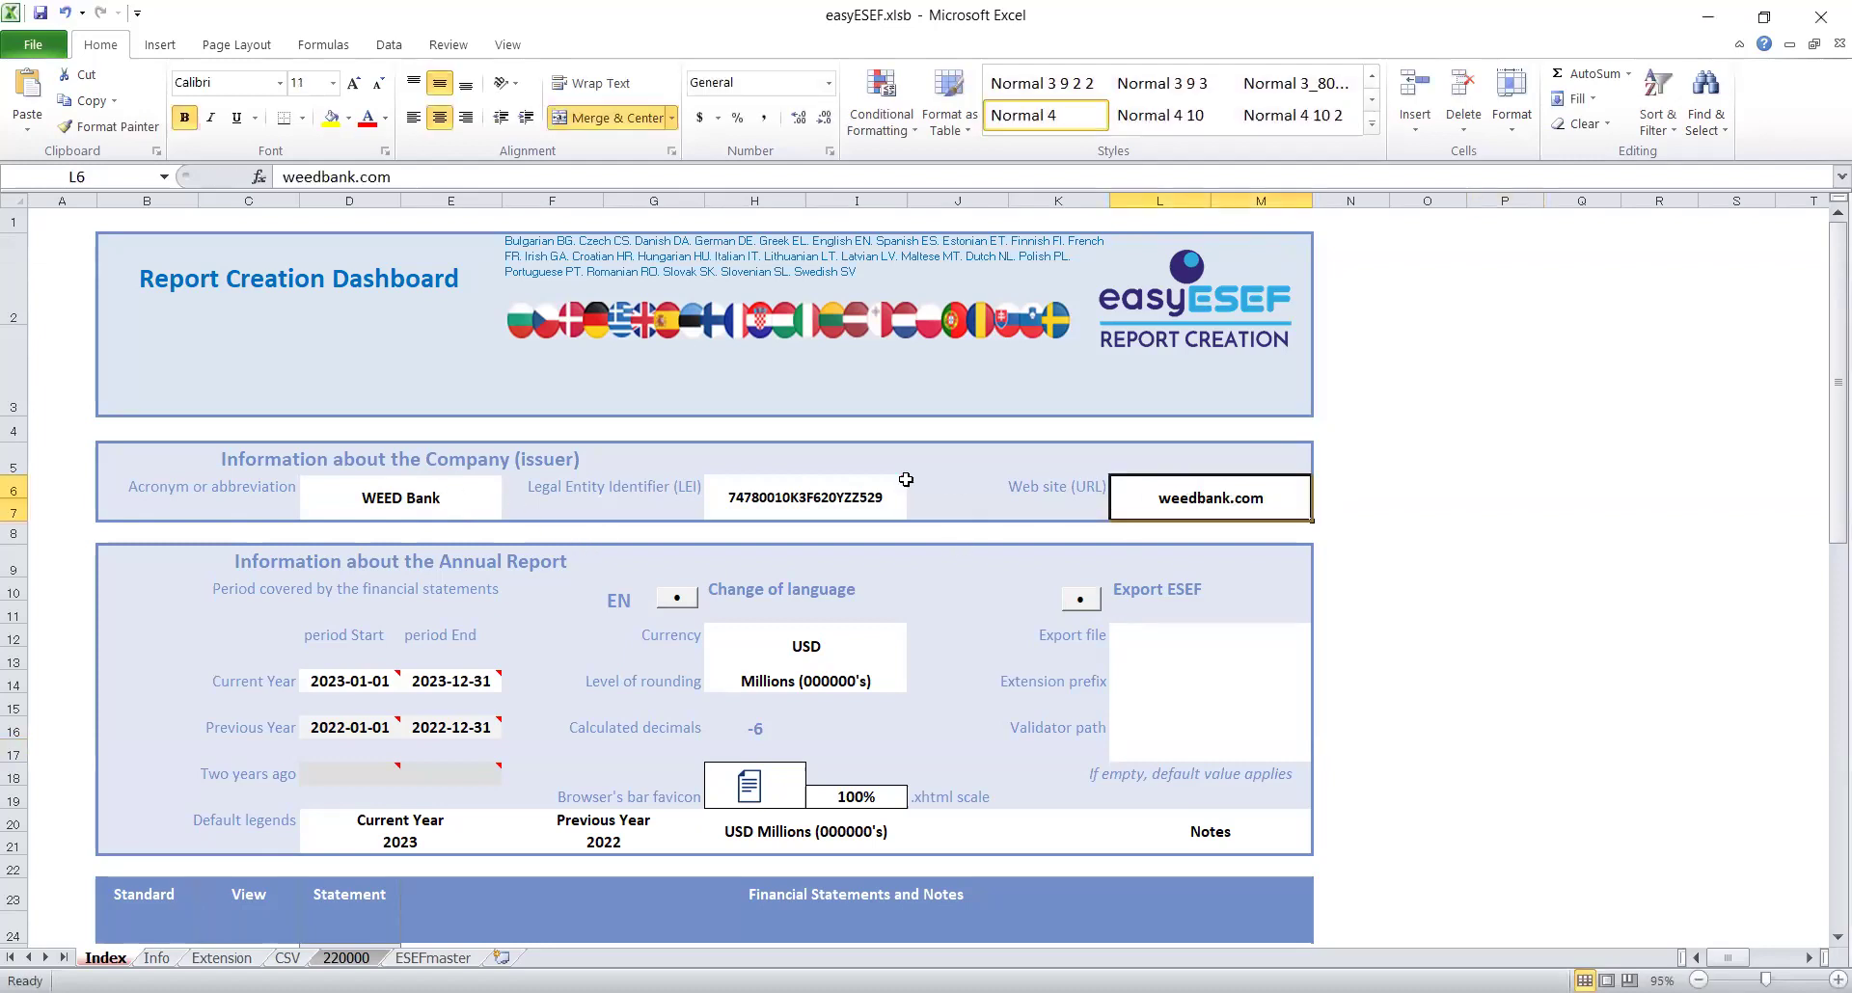
mouse_move(779, 502)
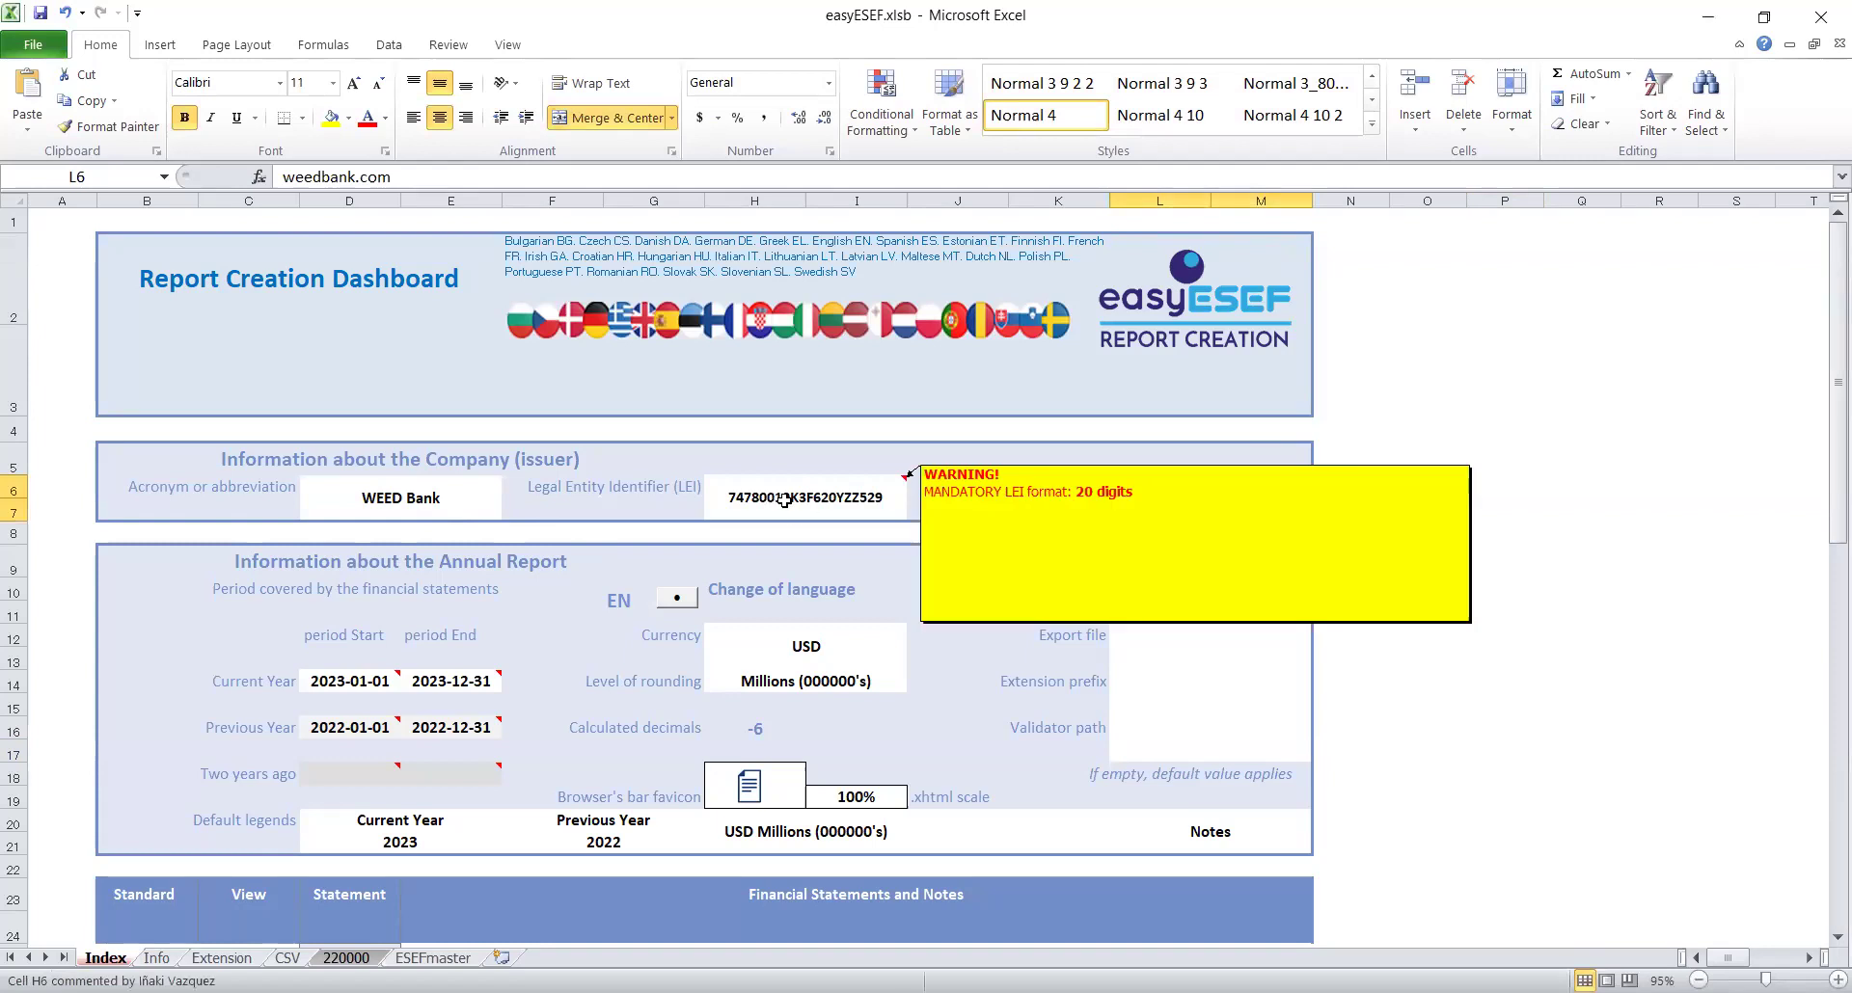
left_click(789, 499)
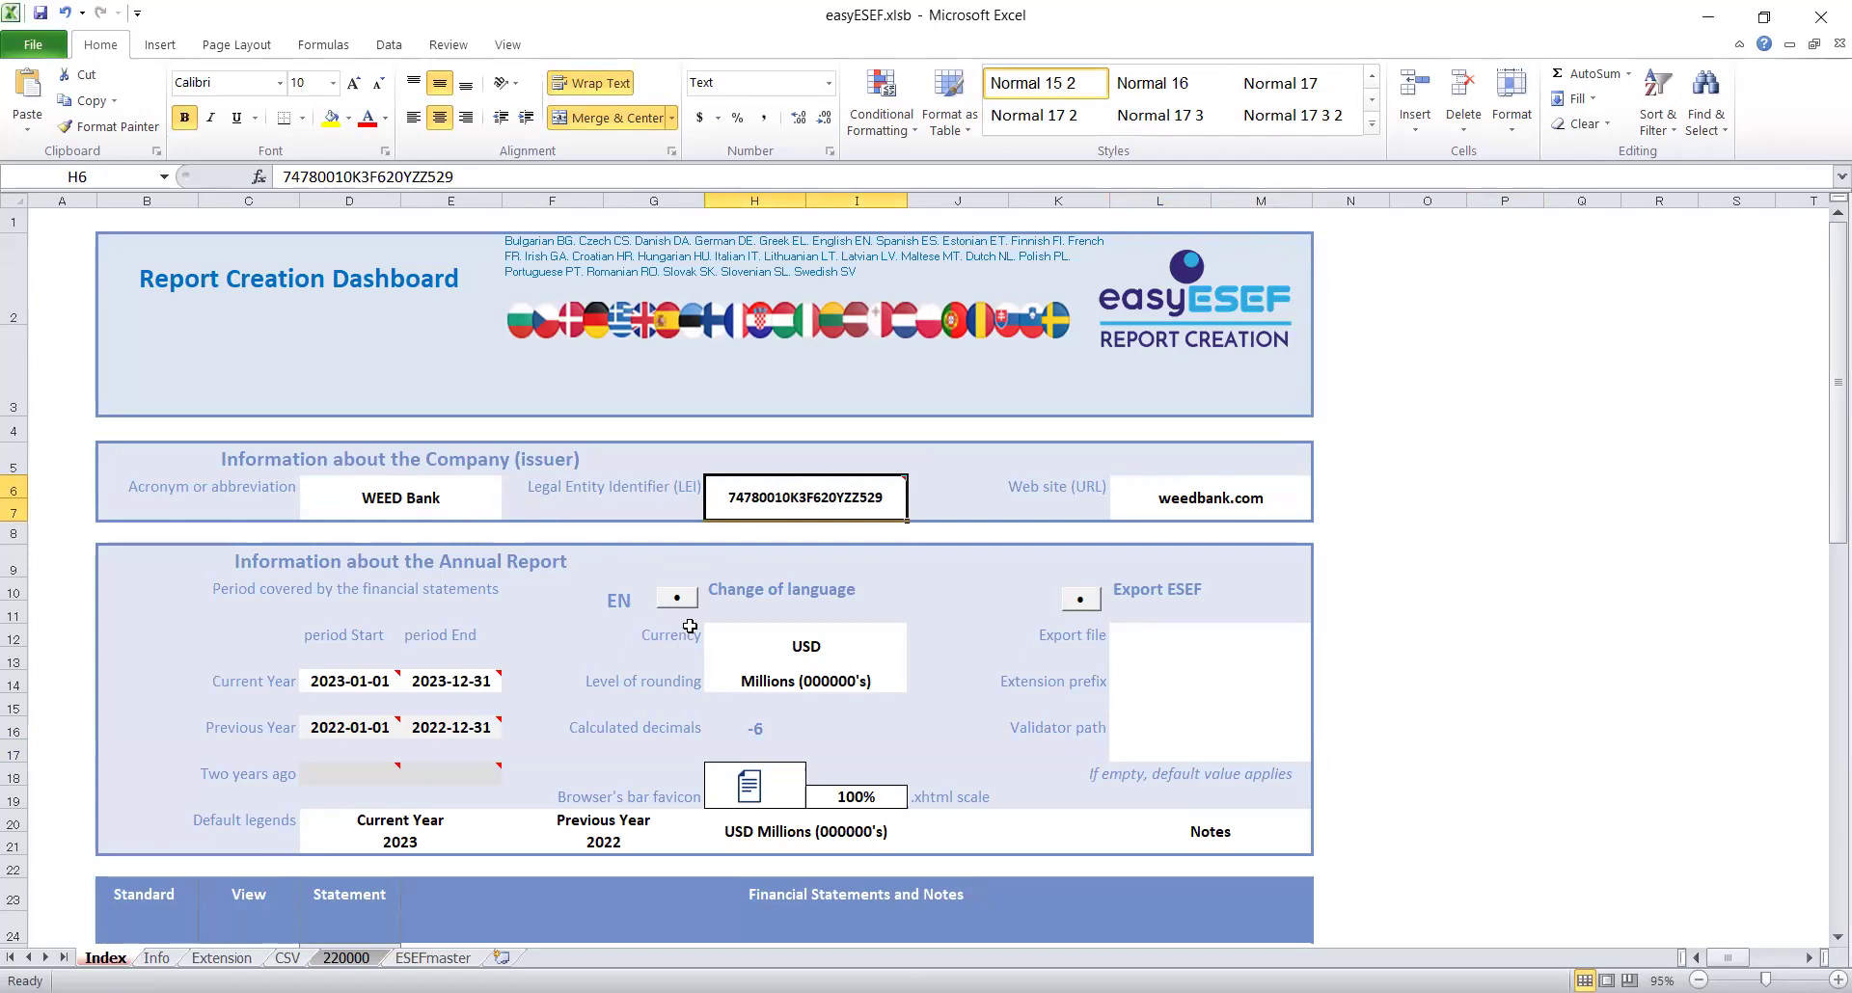
left_click(678, 600)
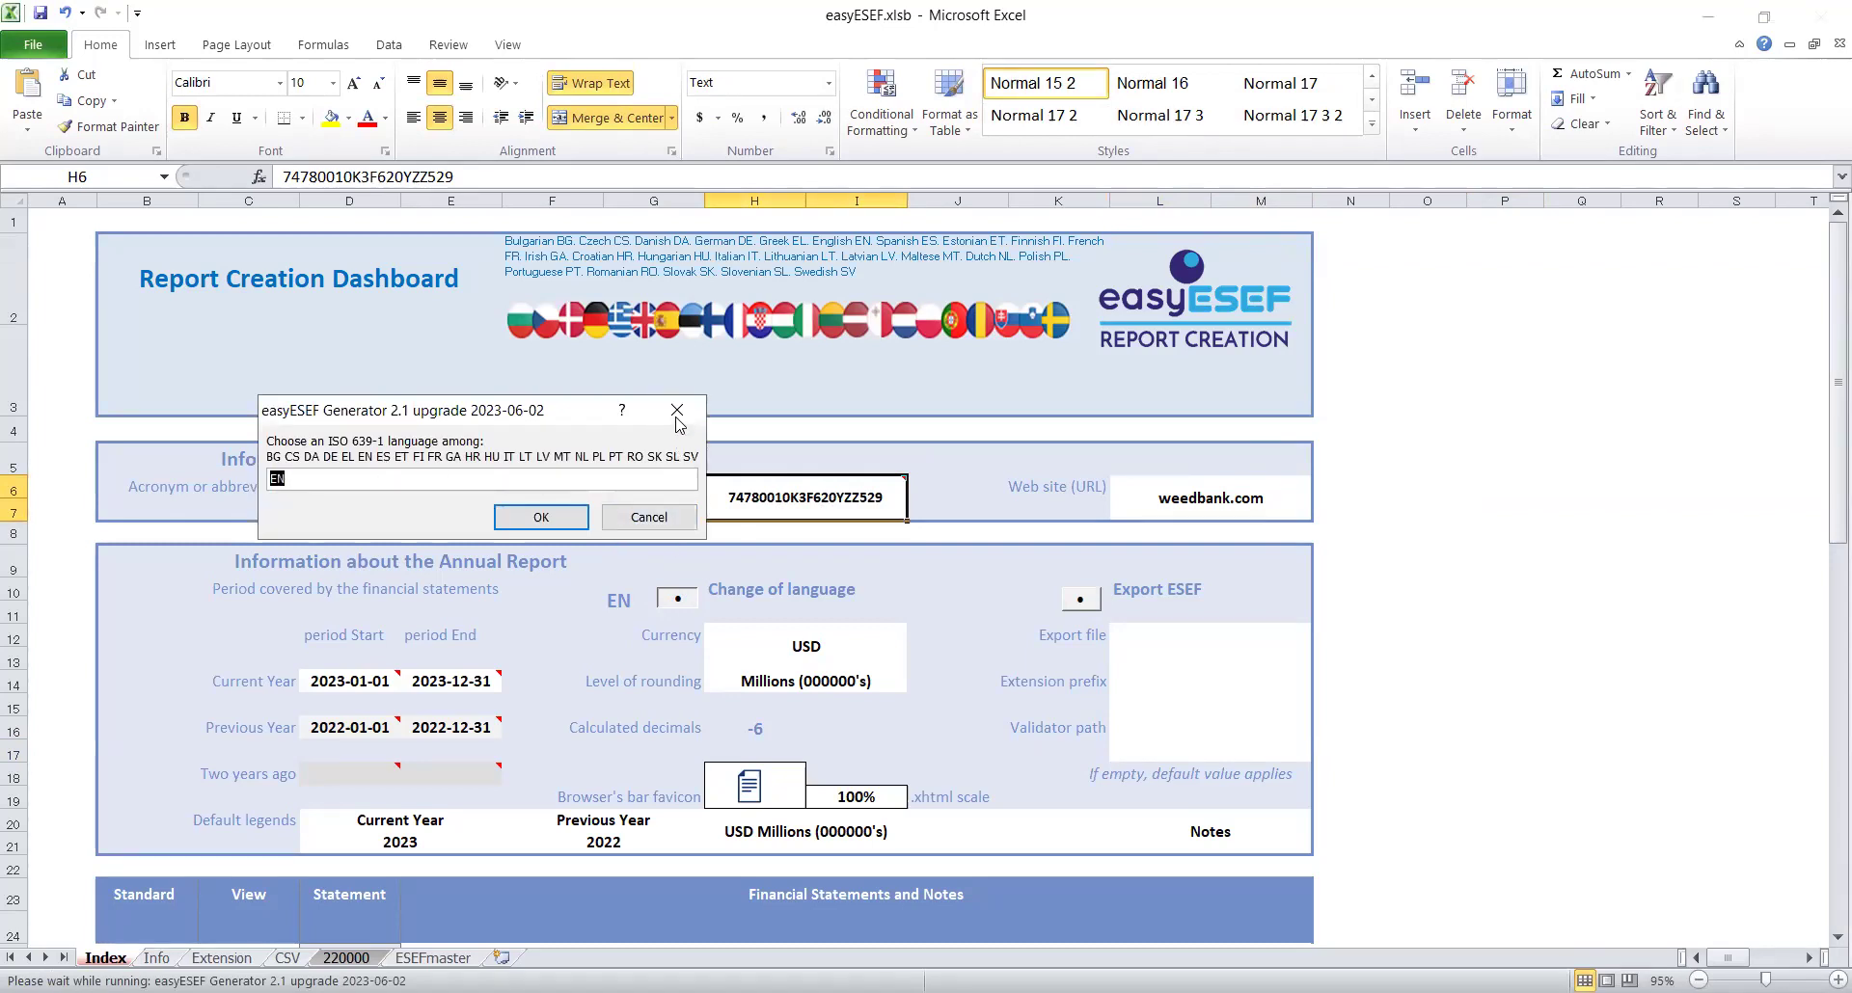
key("Return")
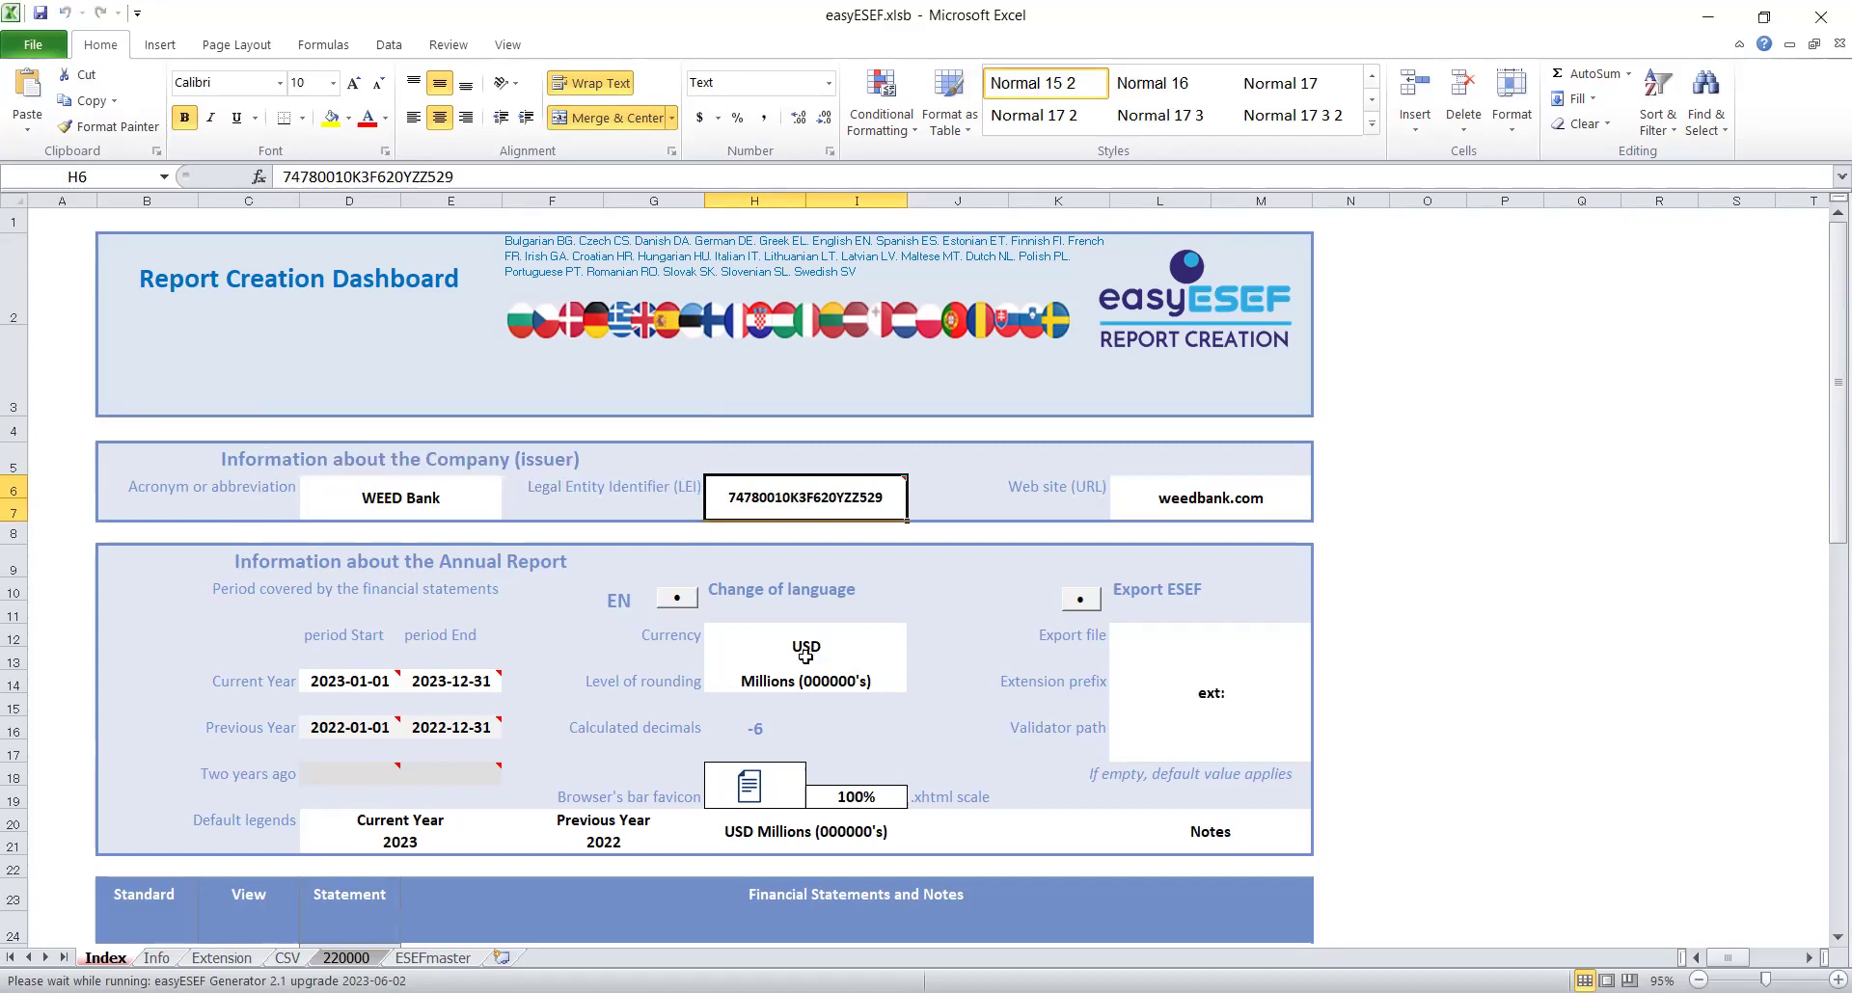
left_click(837, 651)
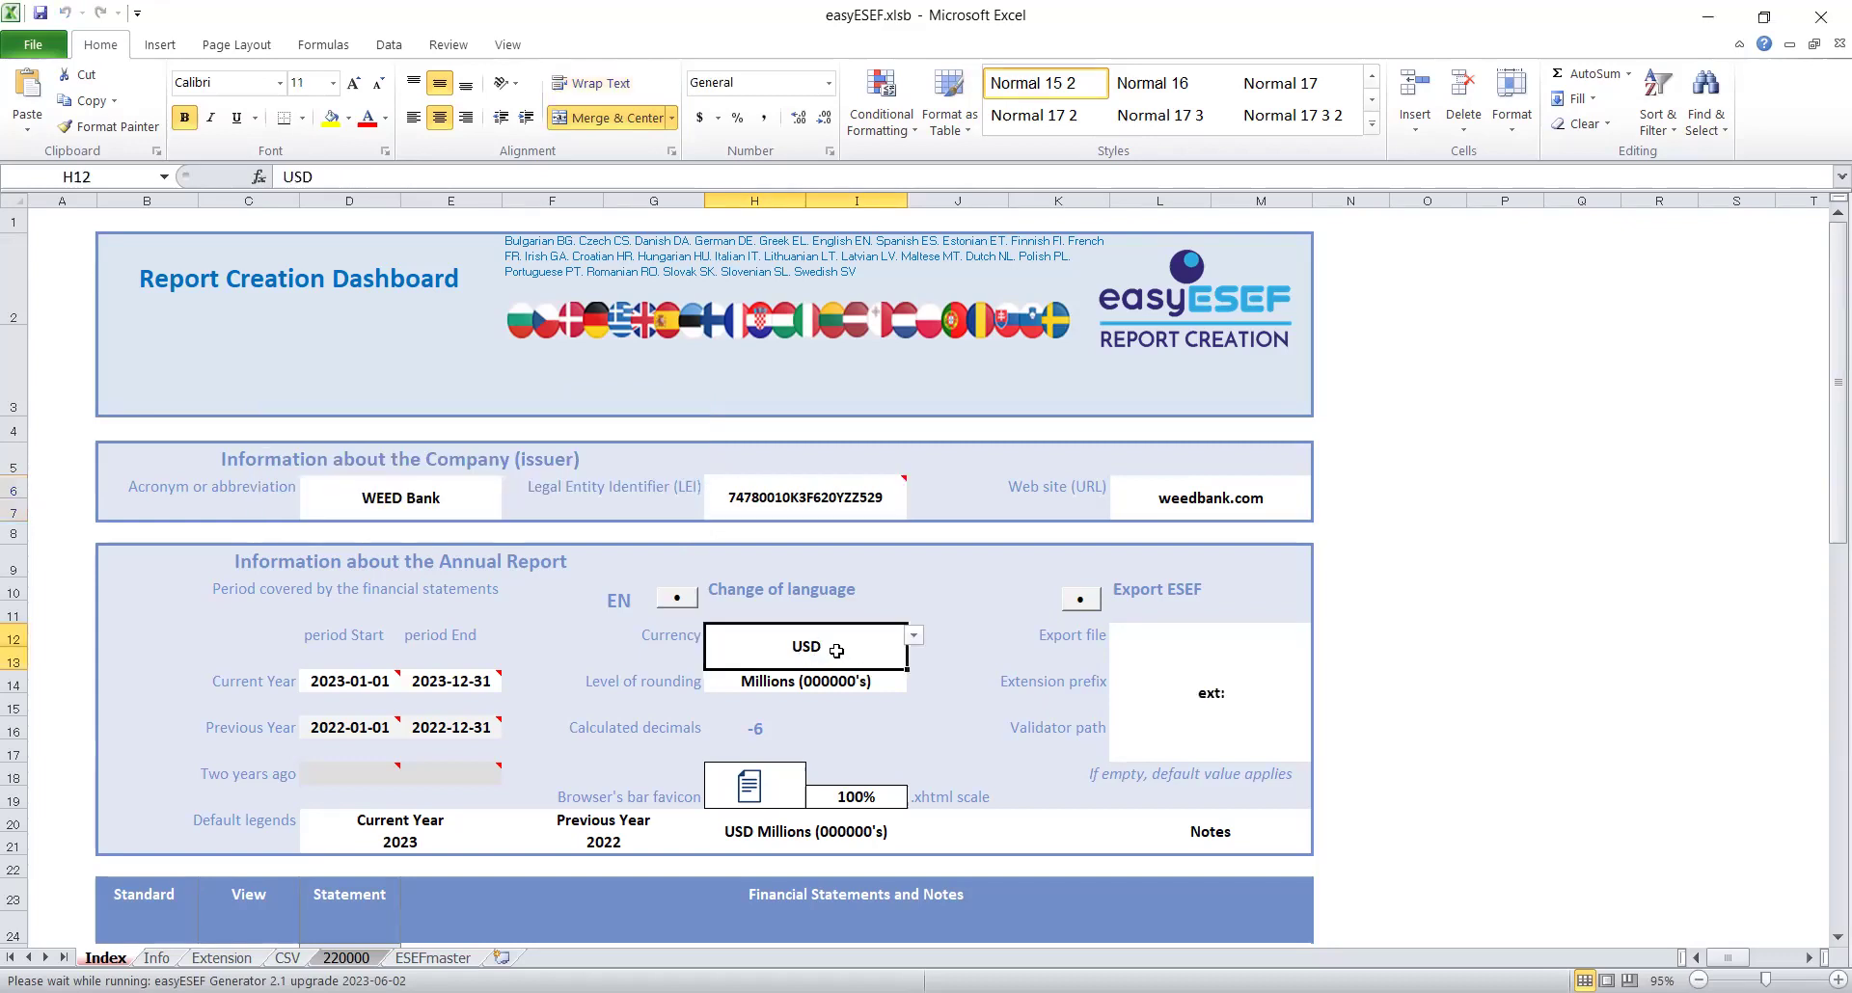
left_click(913, 637)
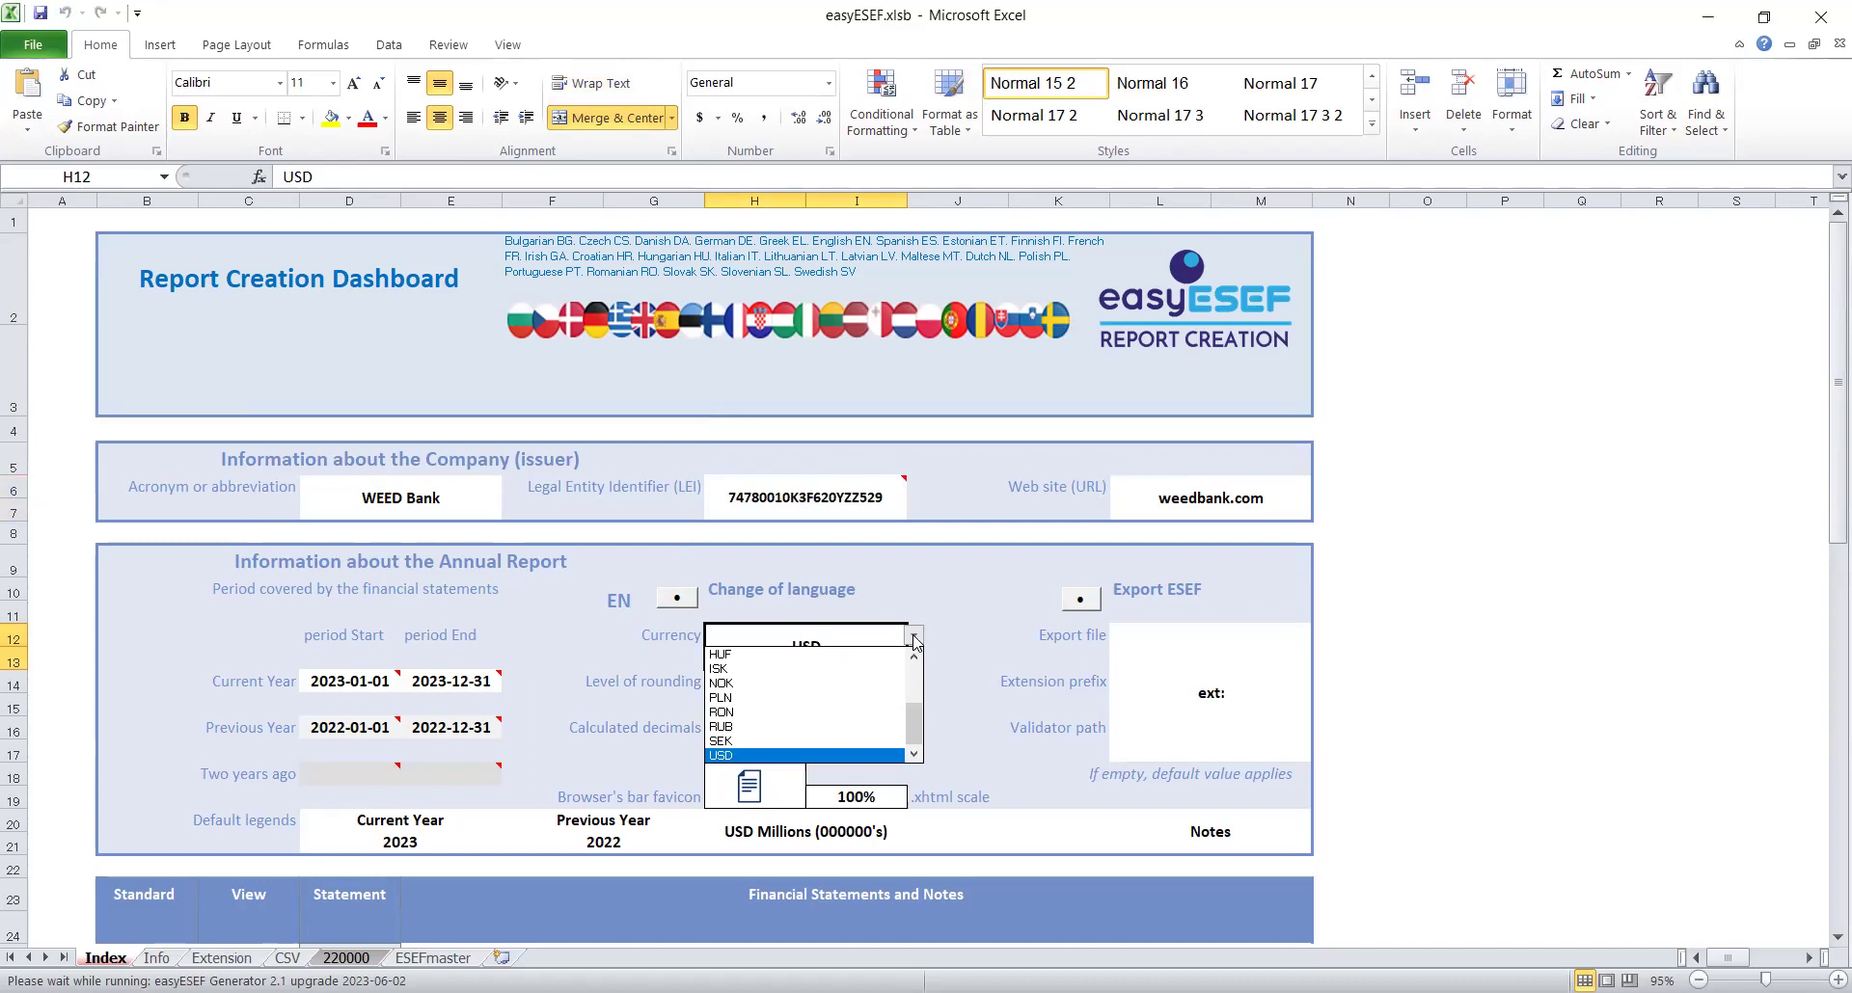
left_click(913, 639)
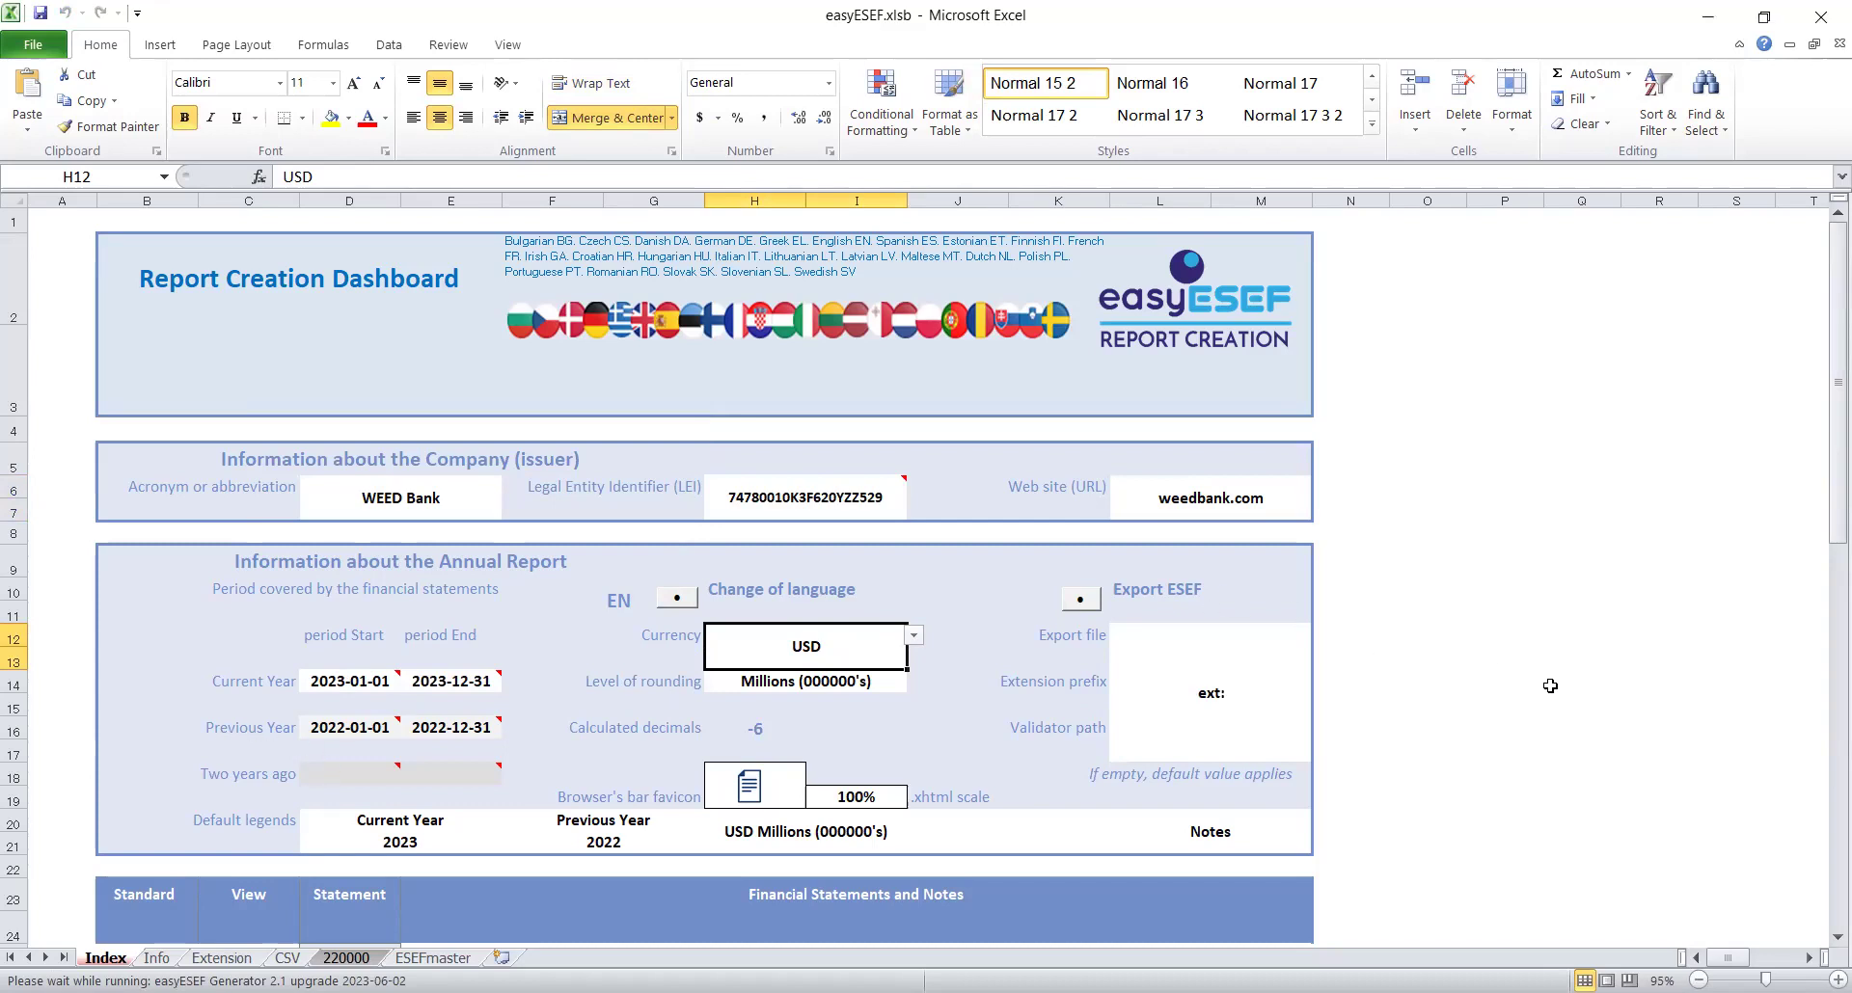
left_click_drag(1836, 508, 1824, 821)
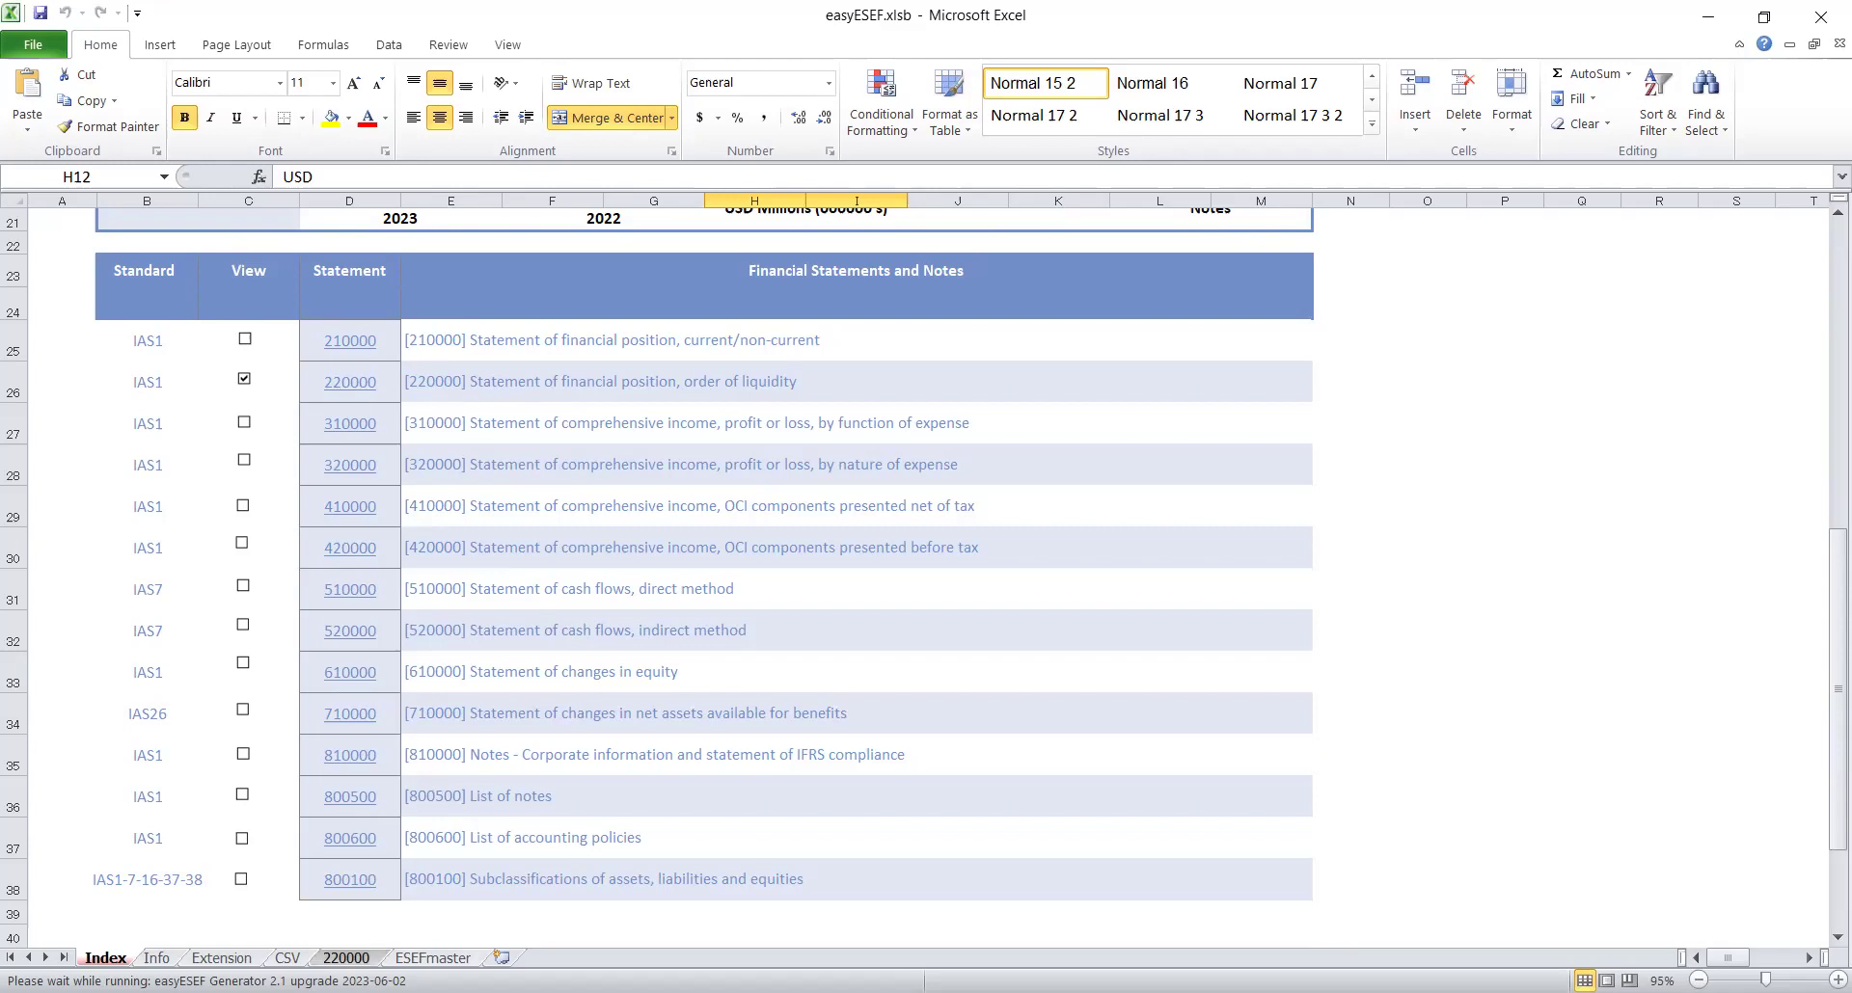
Show the 220000 sheet and scroll to TOTAL EQUITY AND LIABILITIES, 50,000 for 2023 and 2022.
left_click(346, 957)
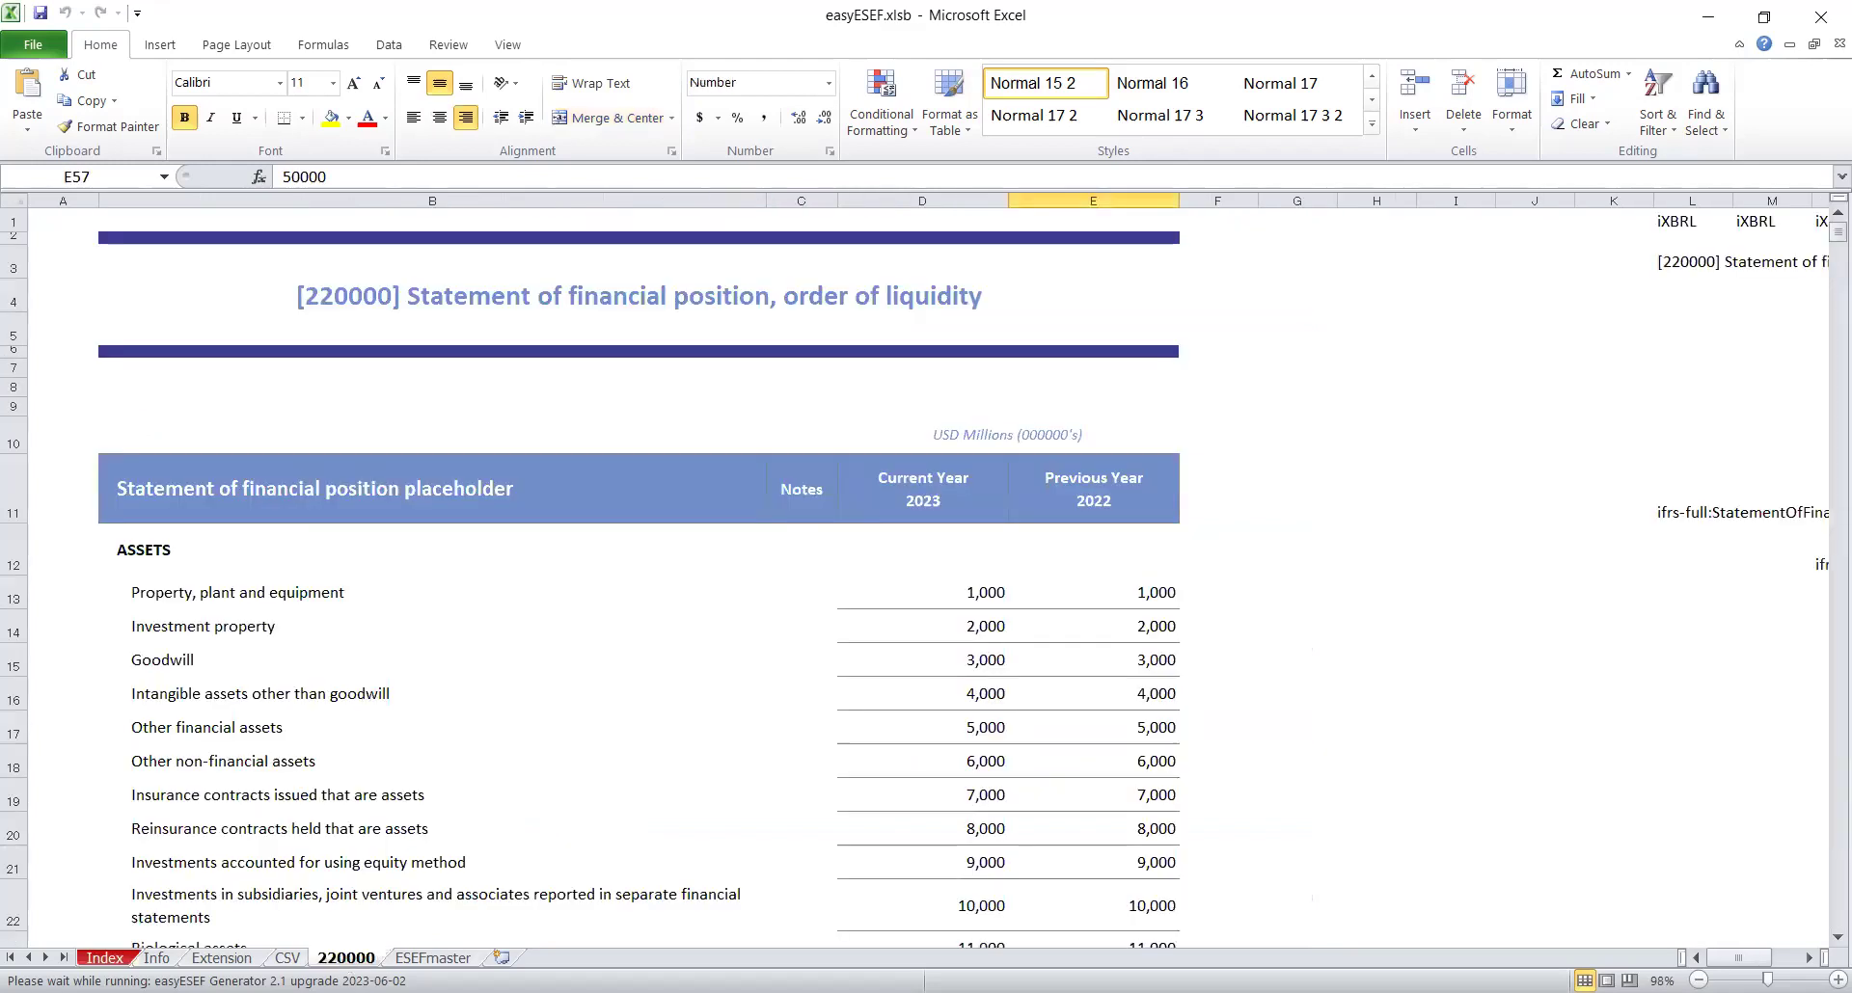
left_click(108, 958)
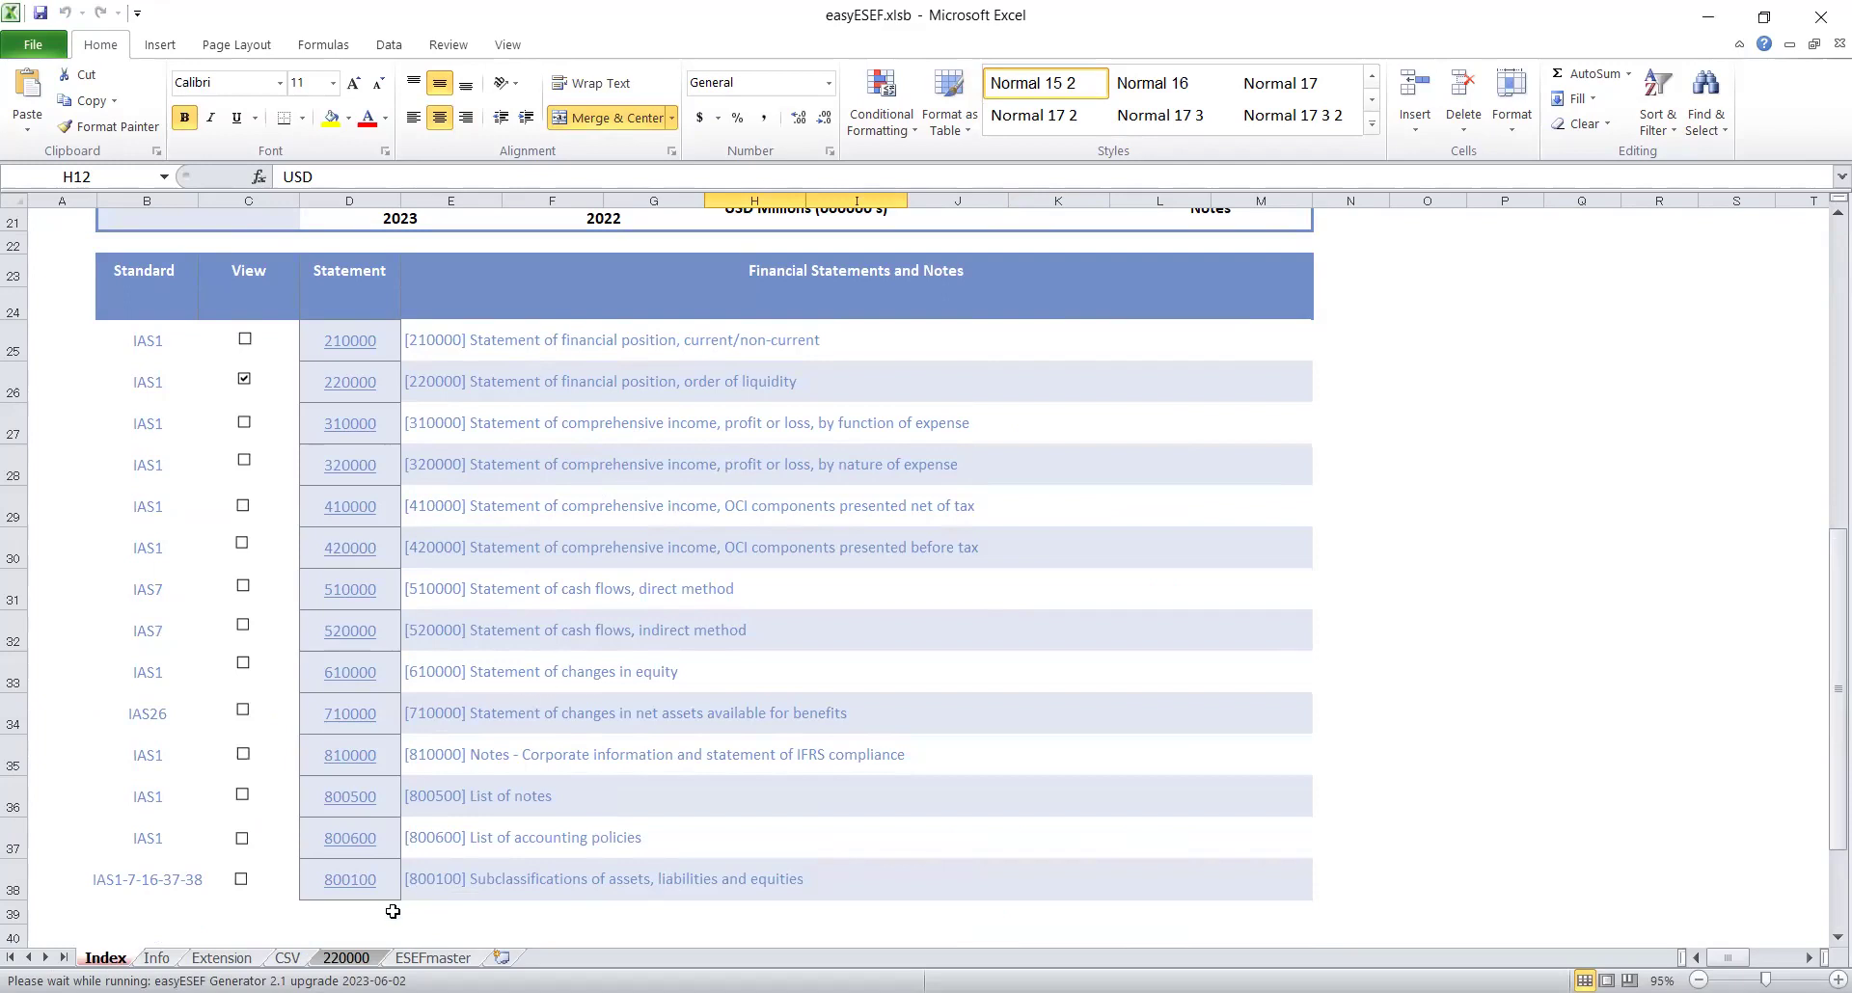
left_click(344, 959)
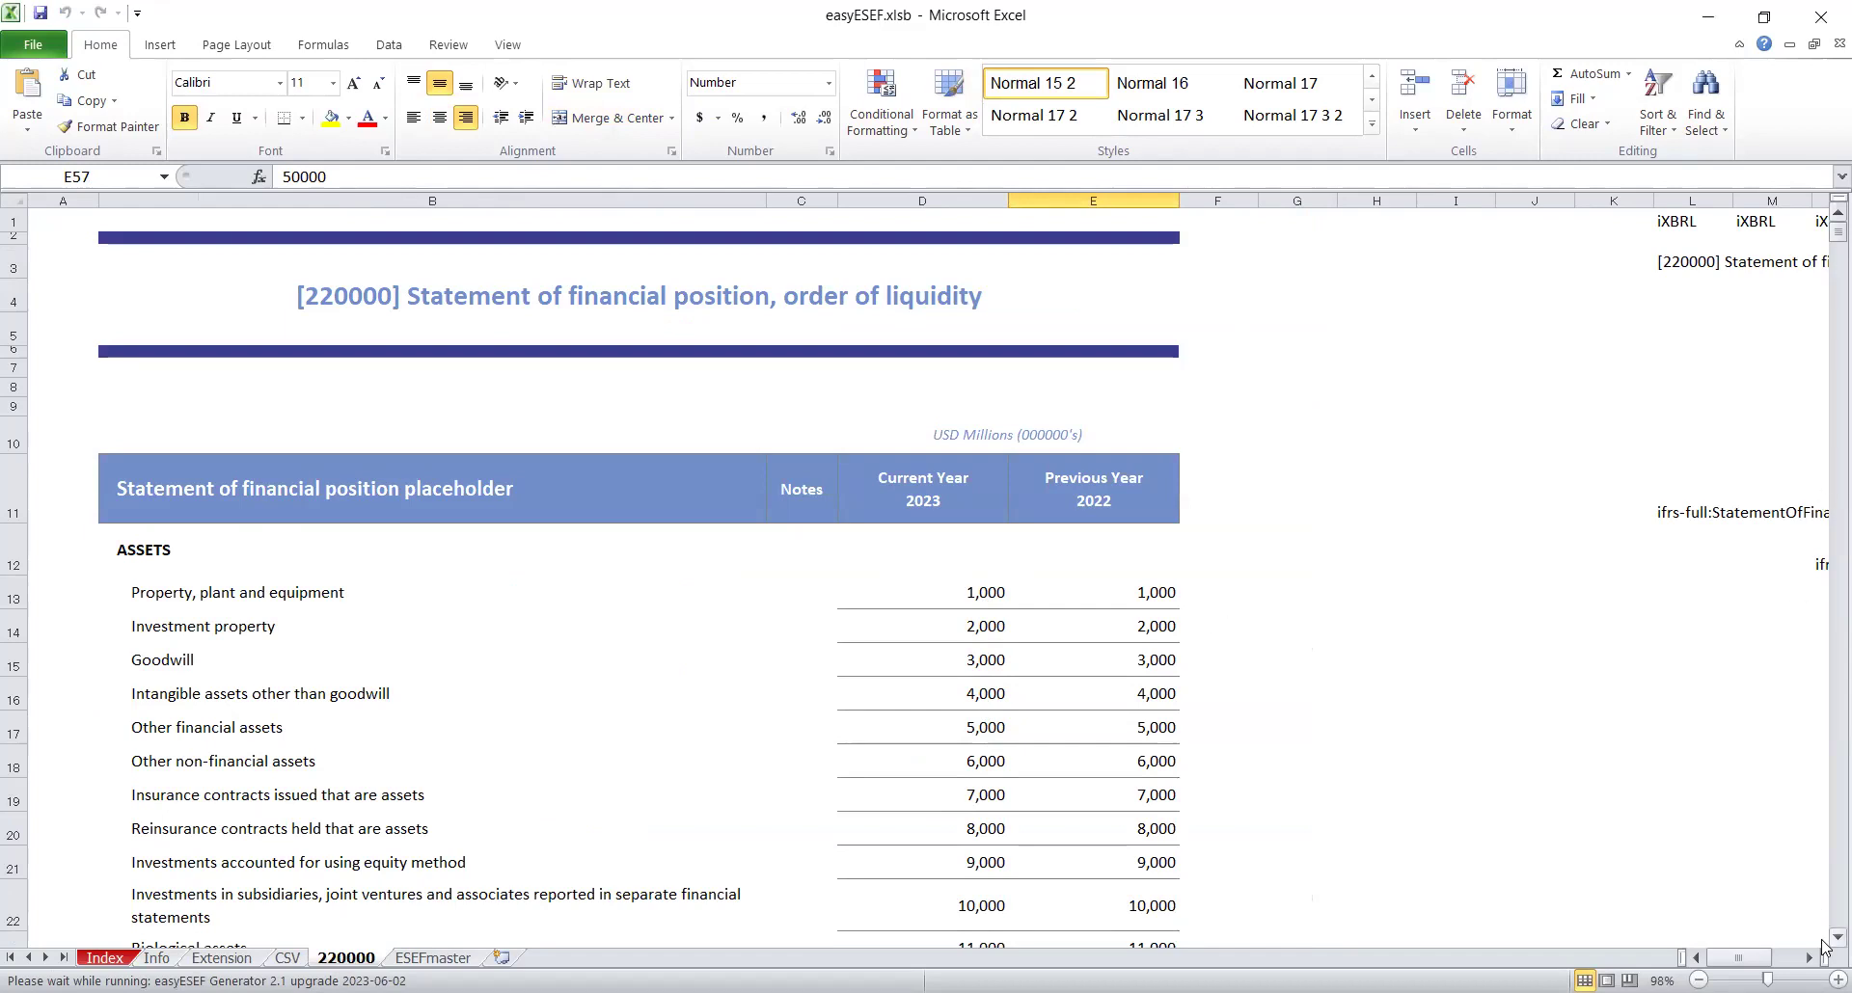
scroll(1823, 948, "down", 4)
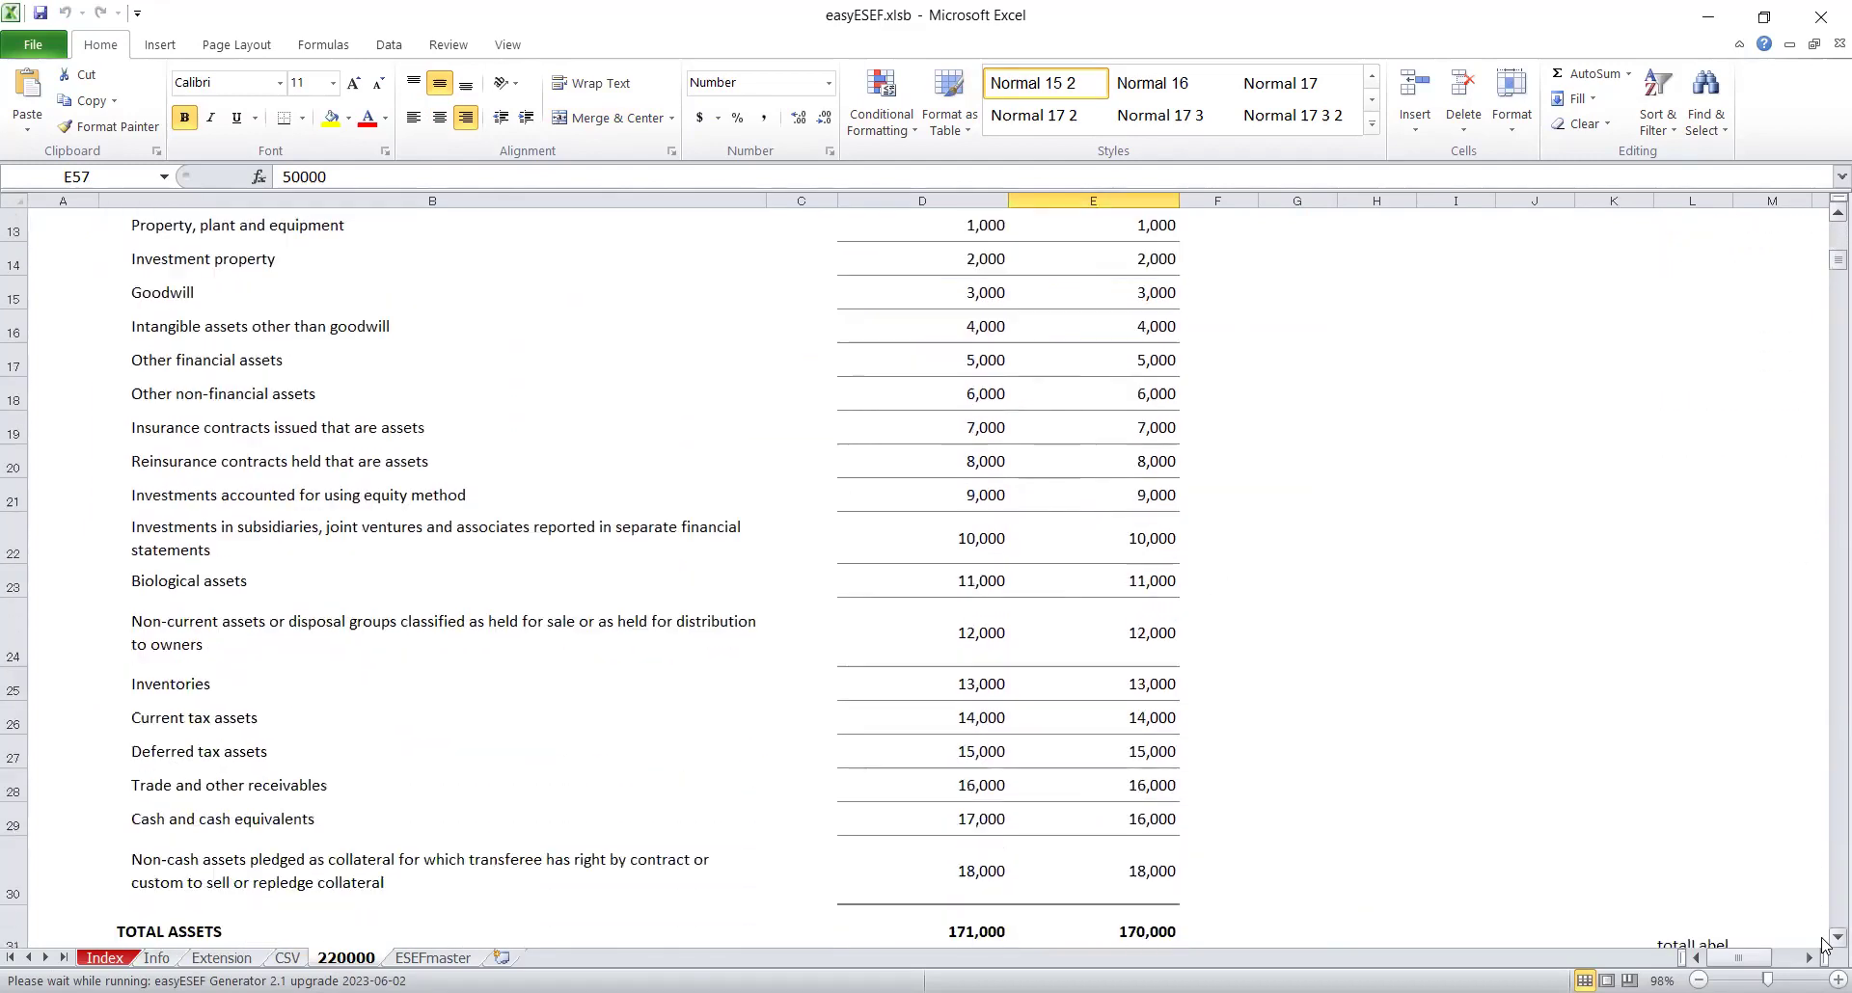
scroll(1823, 948, "down", 7)
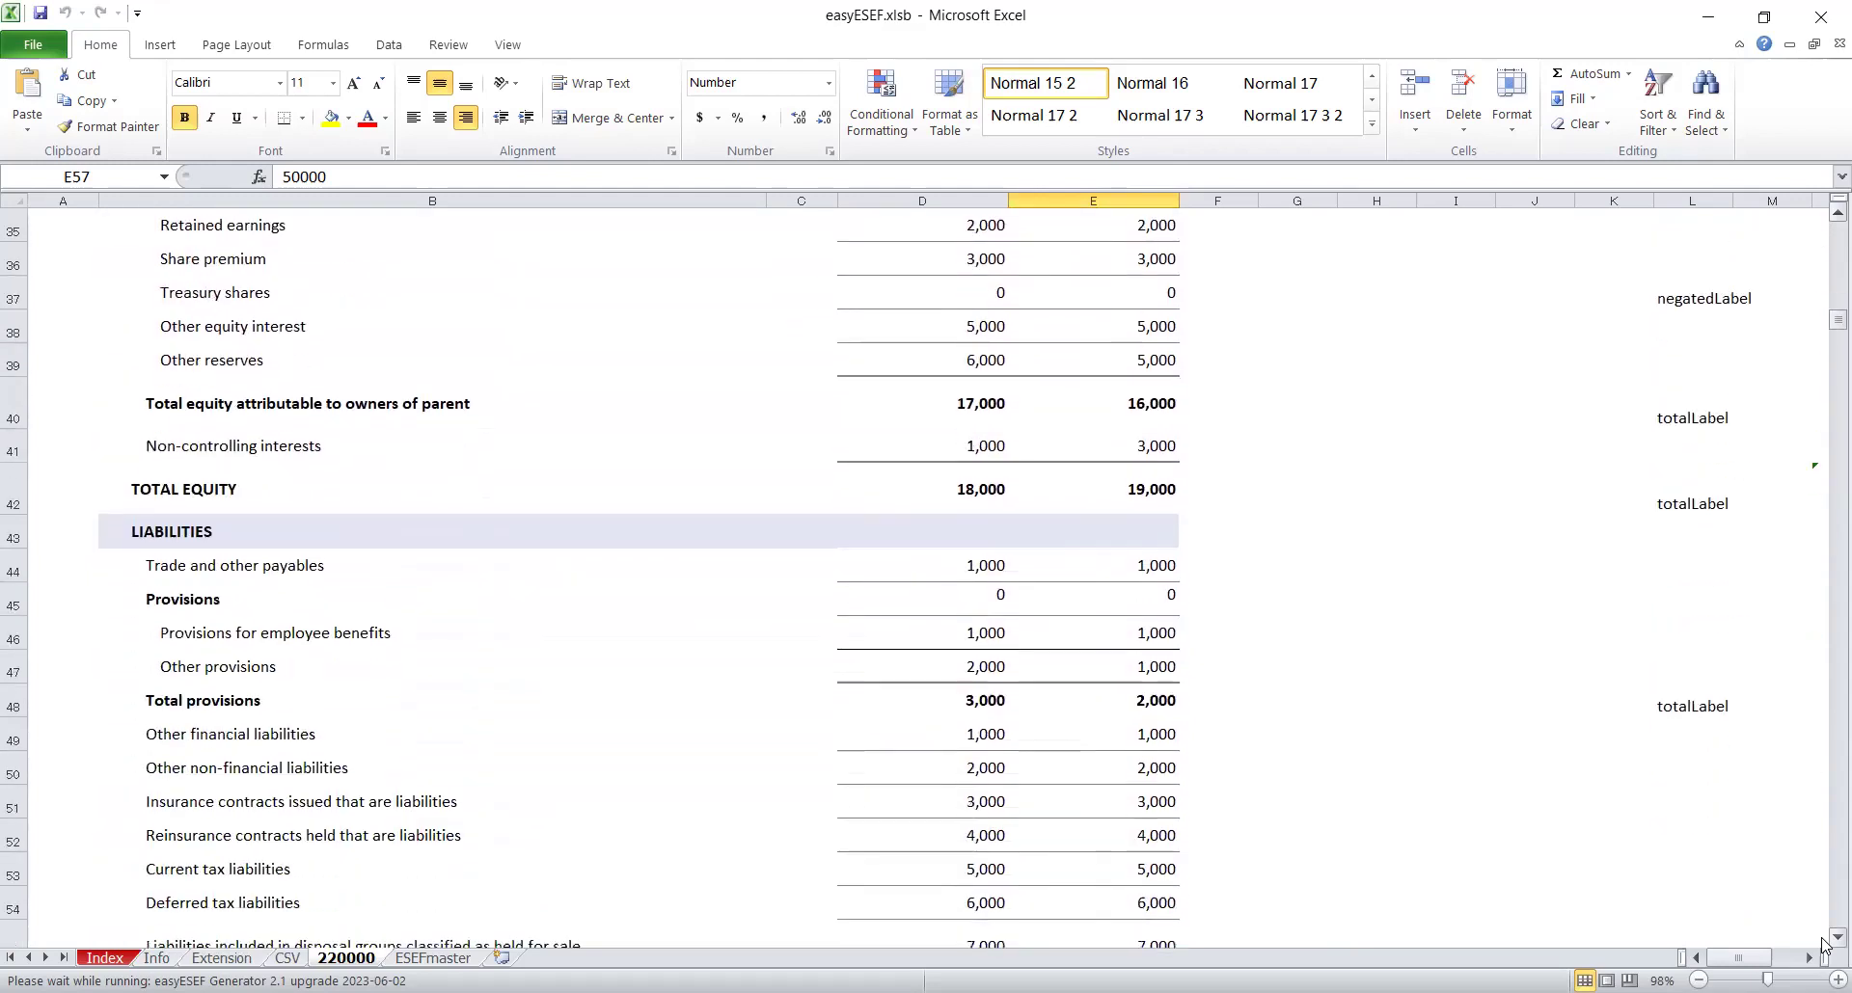
scroll(1824, 945, "down", 6)
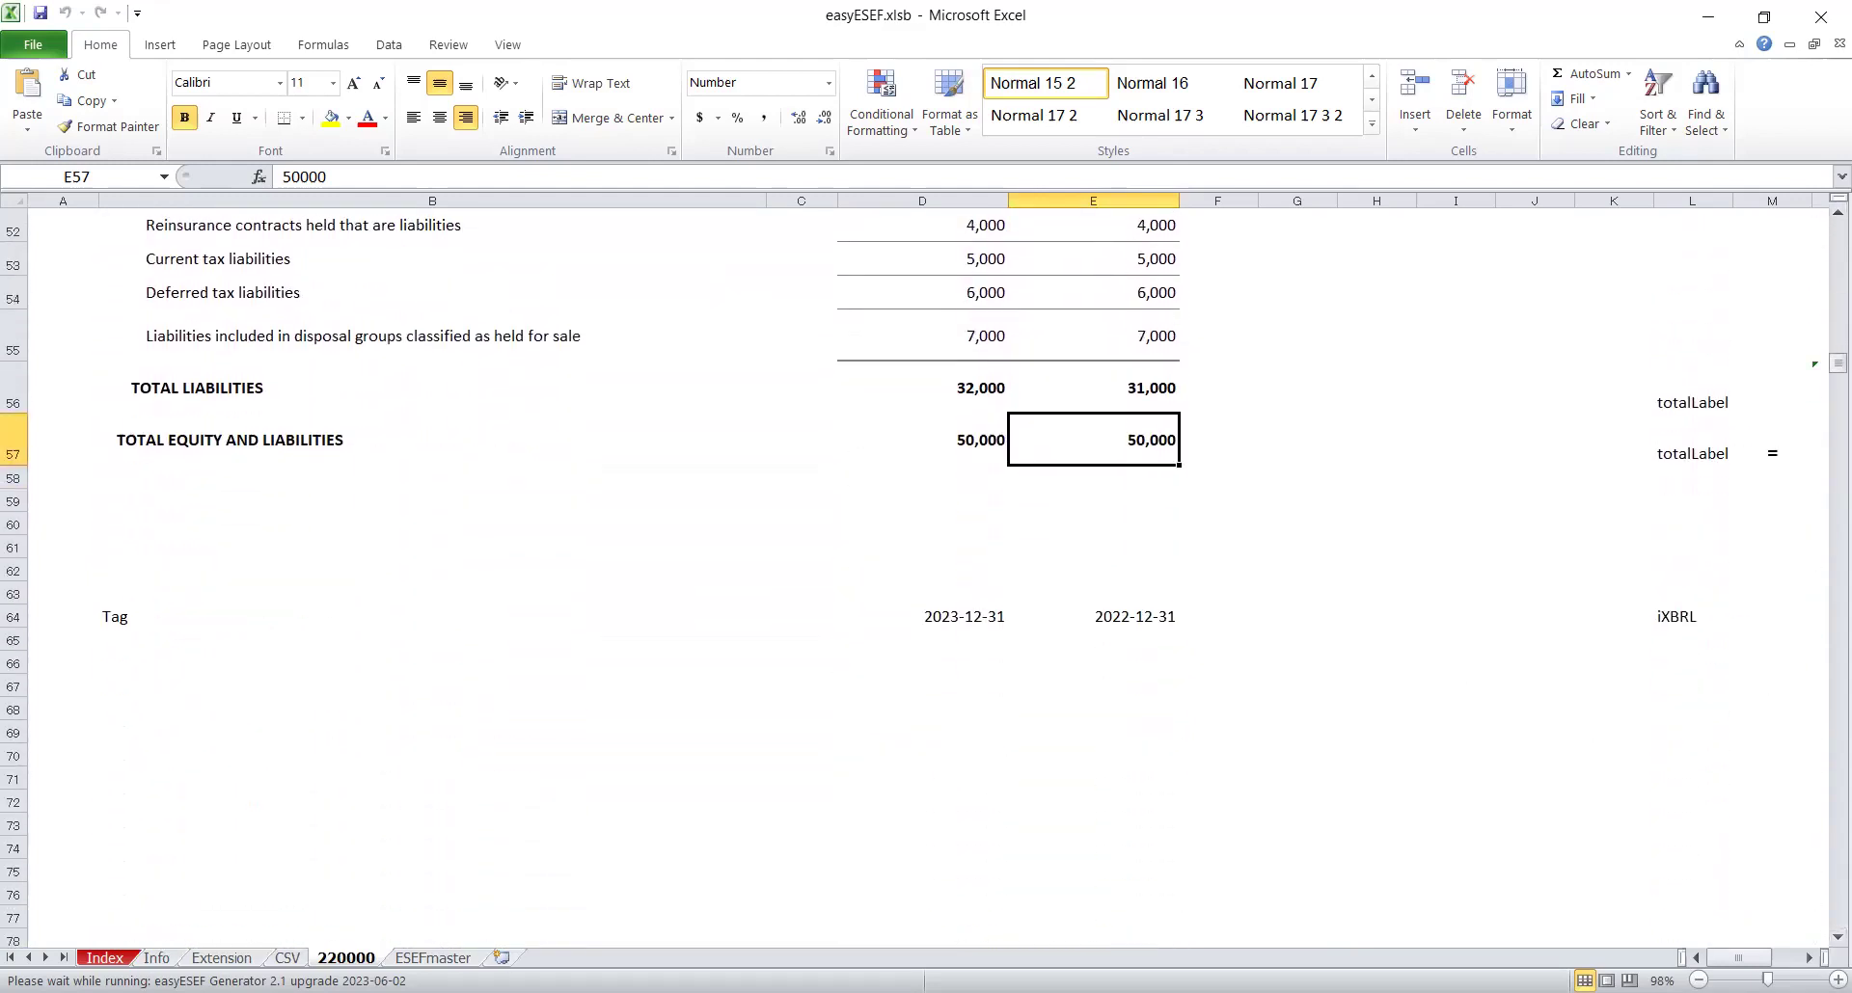
Return to the top of the Index dashboard and start the Export ESEF package run.
left_click(105, 957)
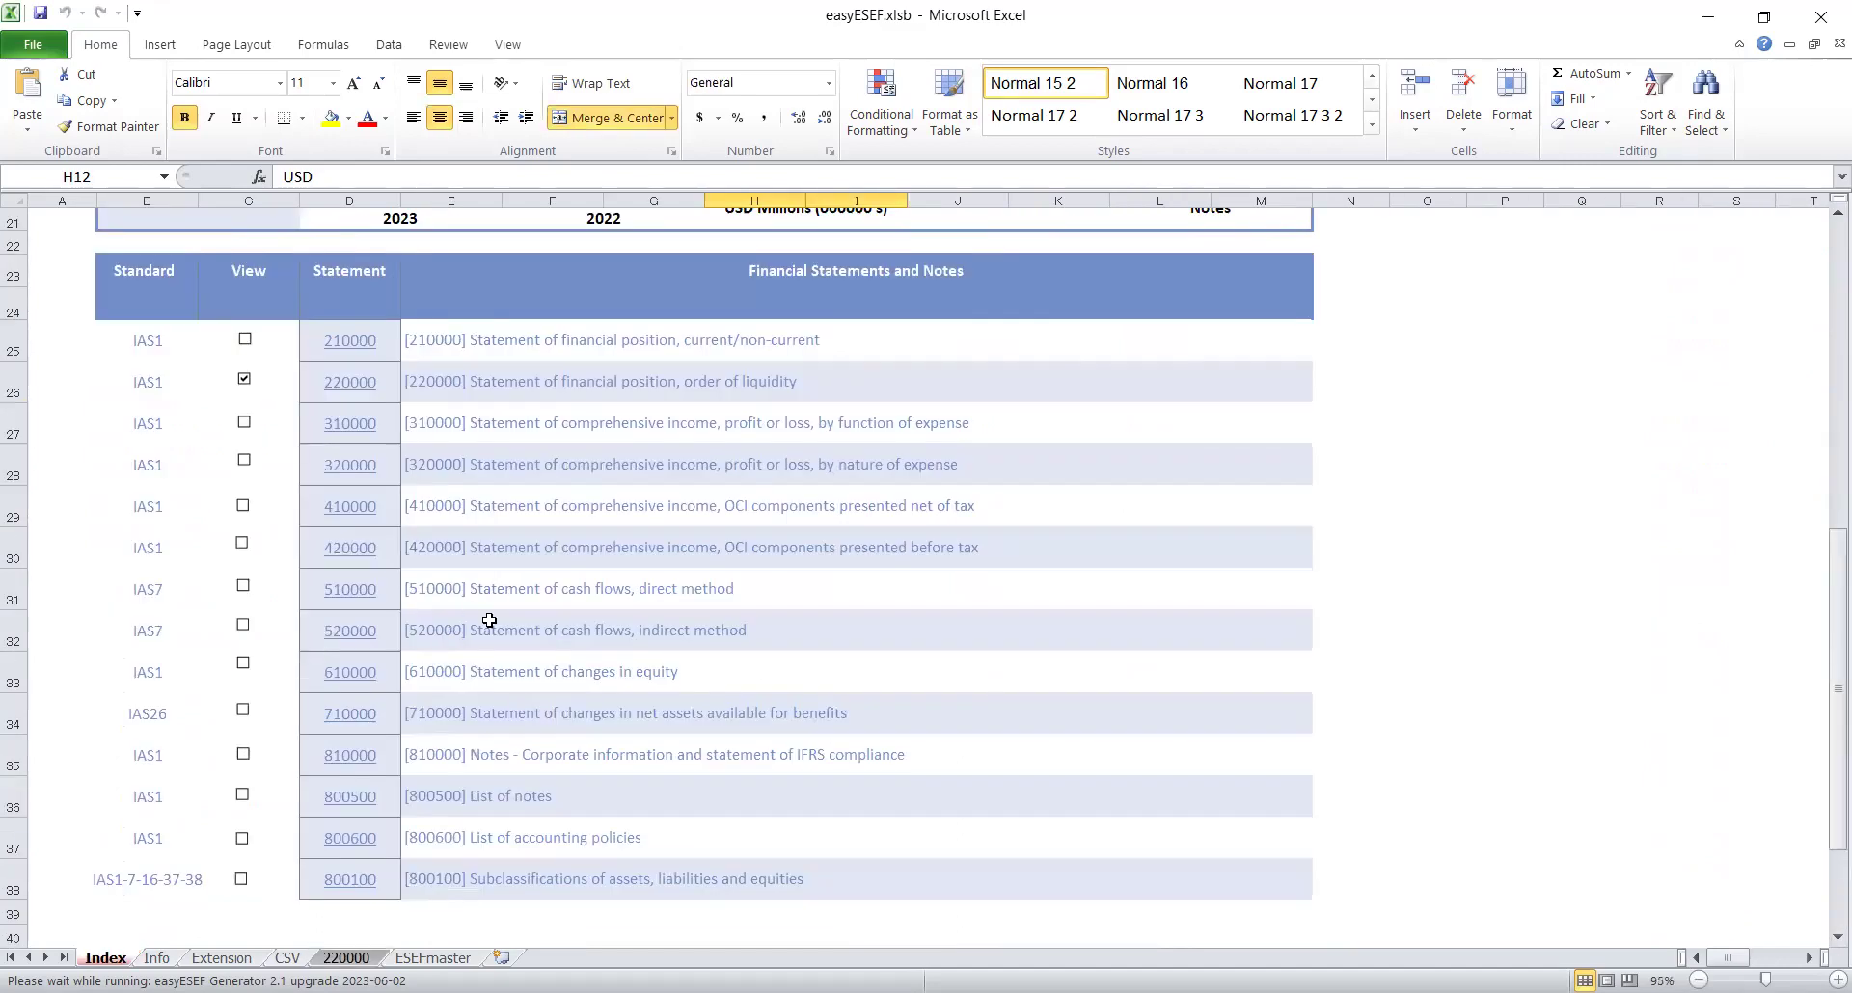
left_click_drag(1831, 733, 1826, 417)
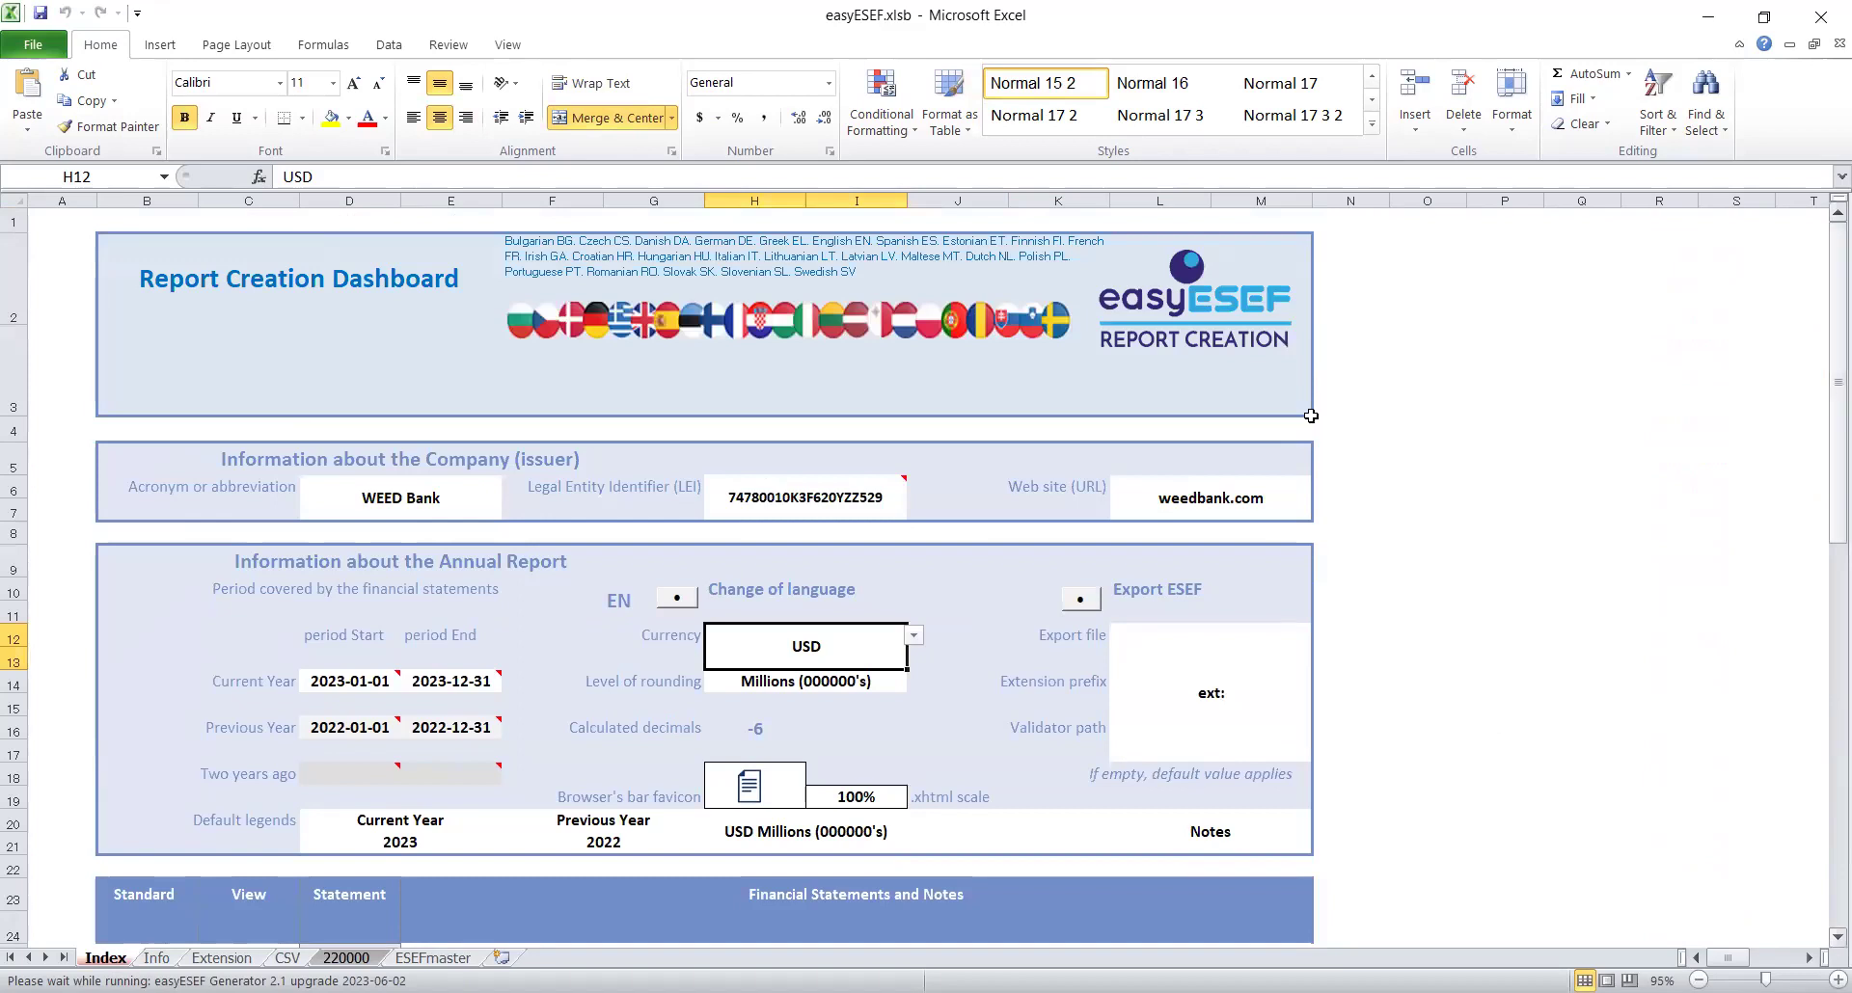
left_click(1084, 600)
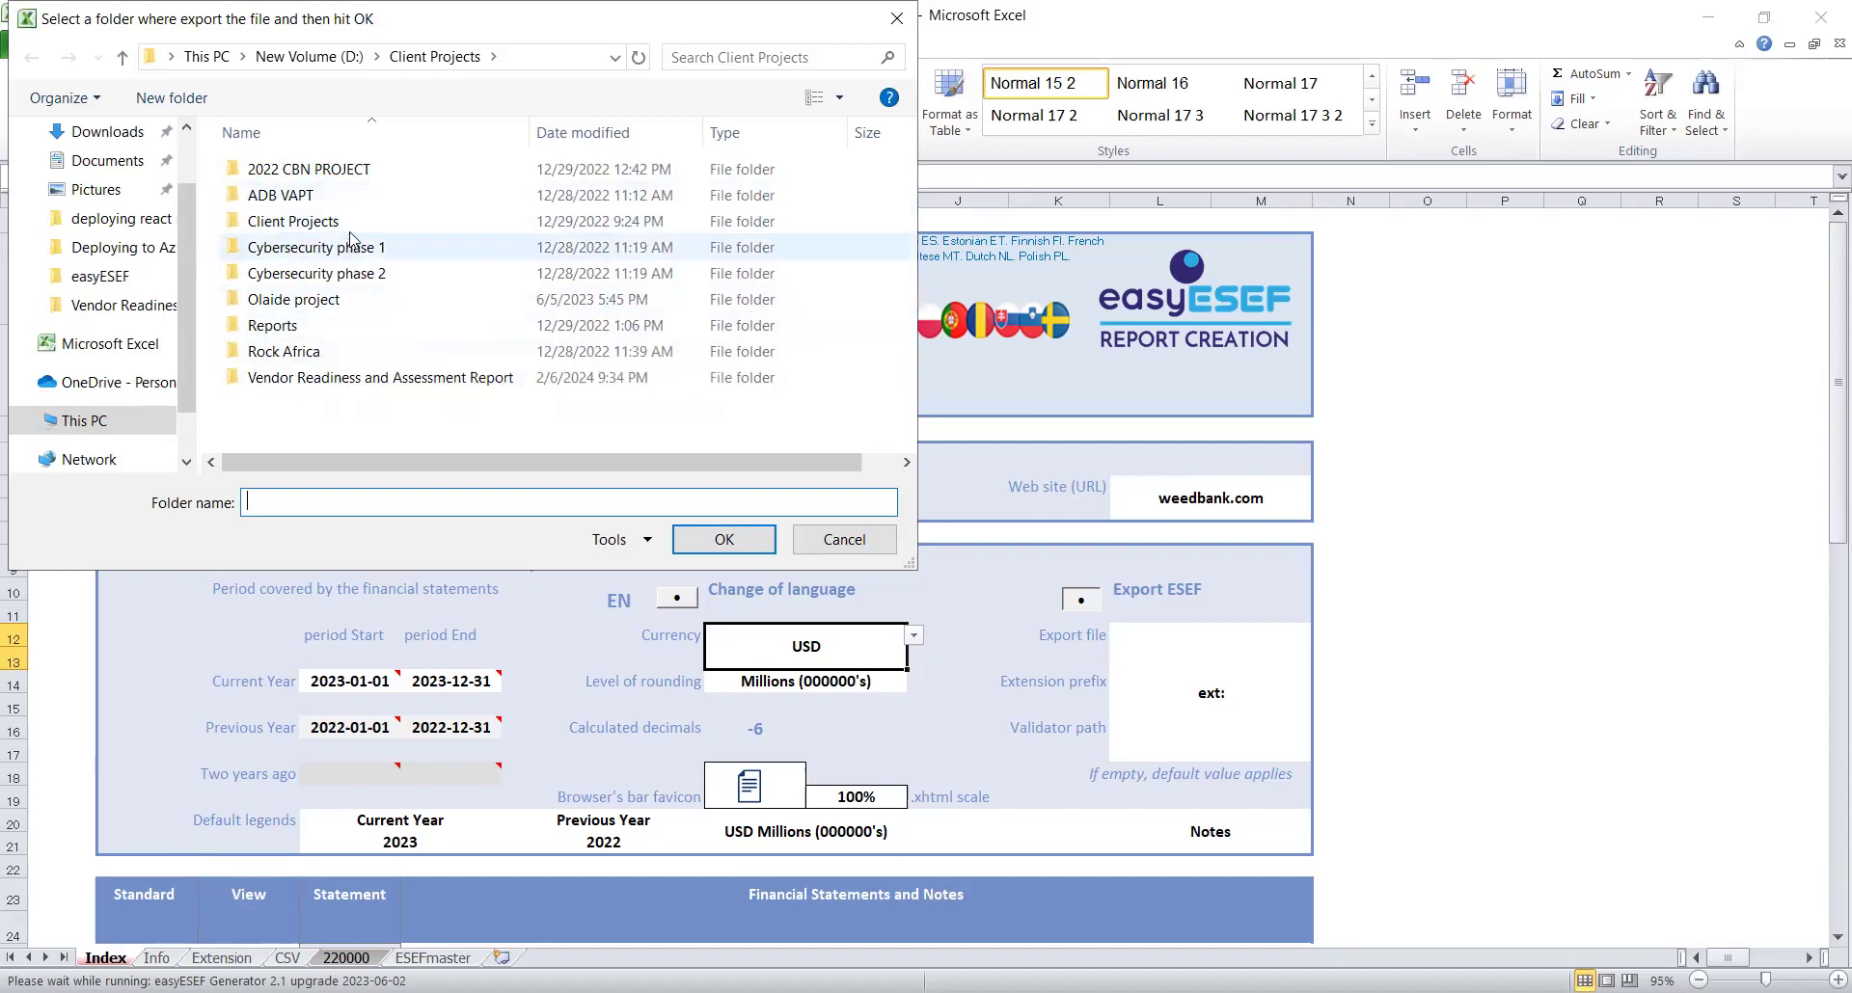
Export into the Vendor Readiness and Assessment Report folder; the run ends with 'Run NOT successful'.
double_click(351, 380)
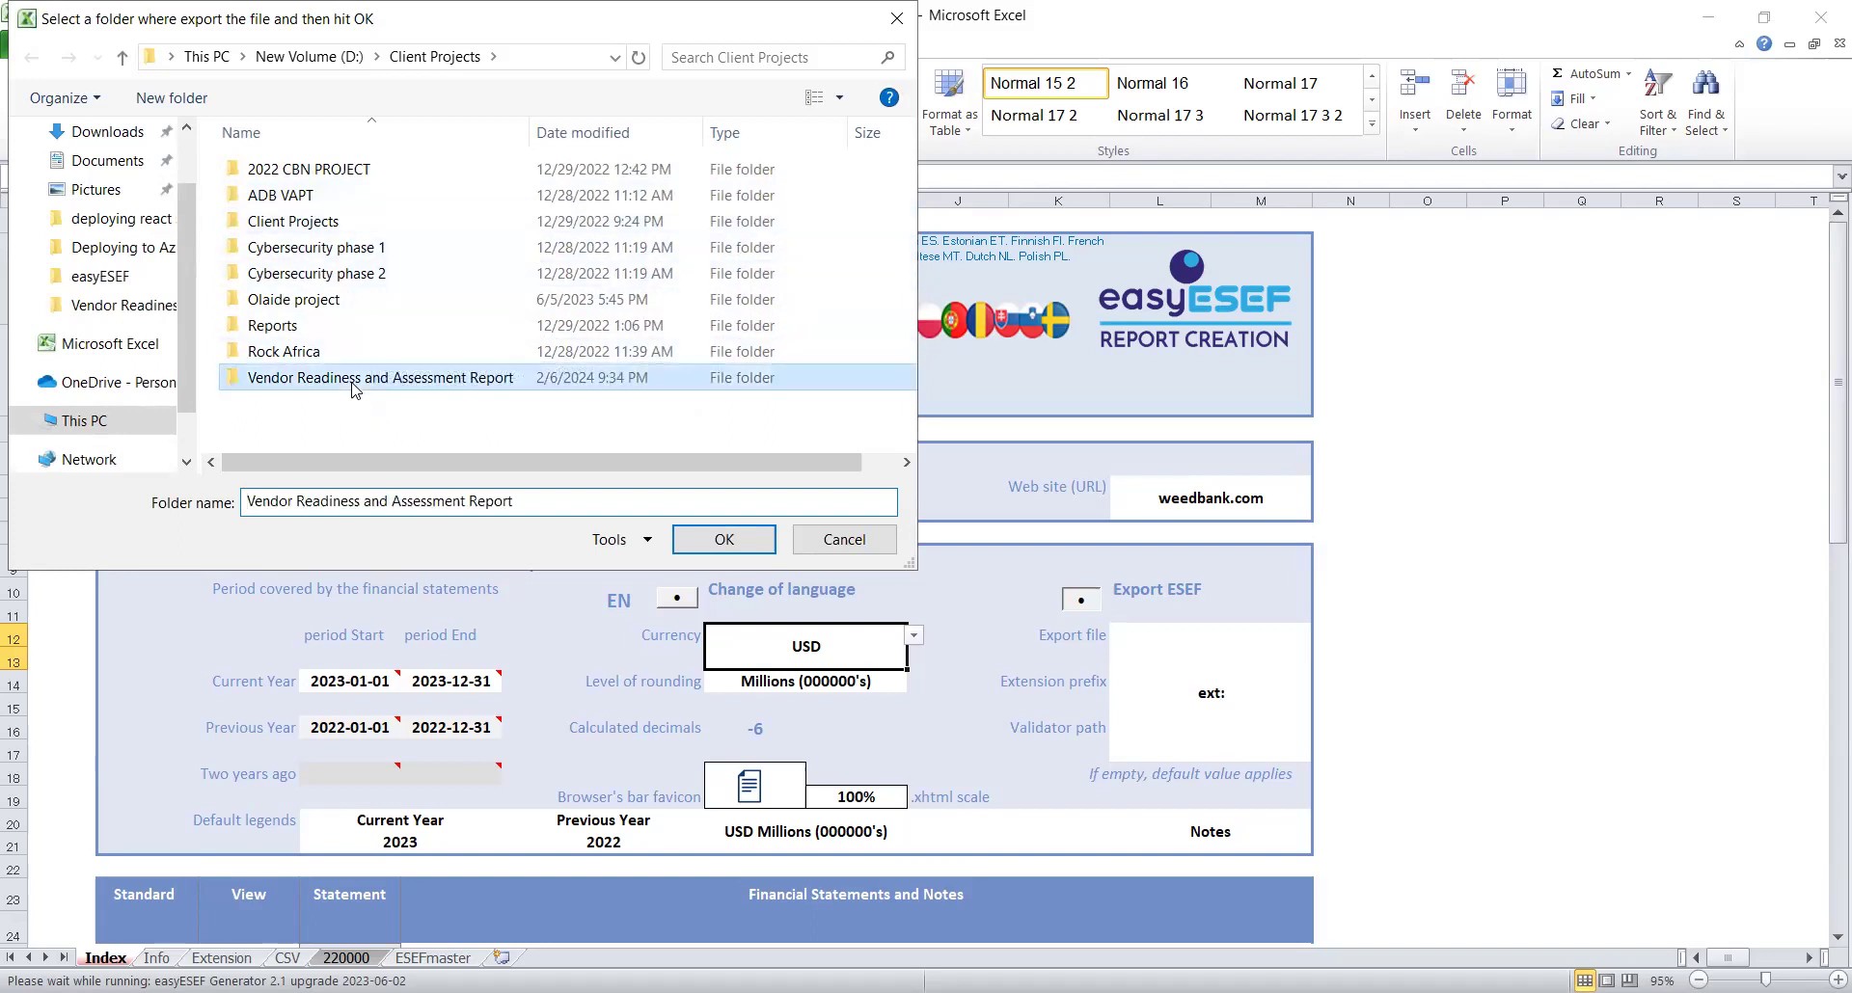
left_click(709, 540)
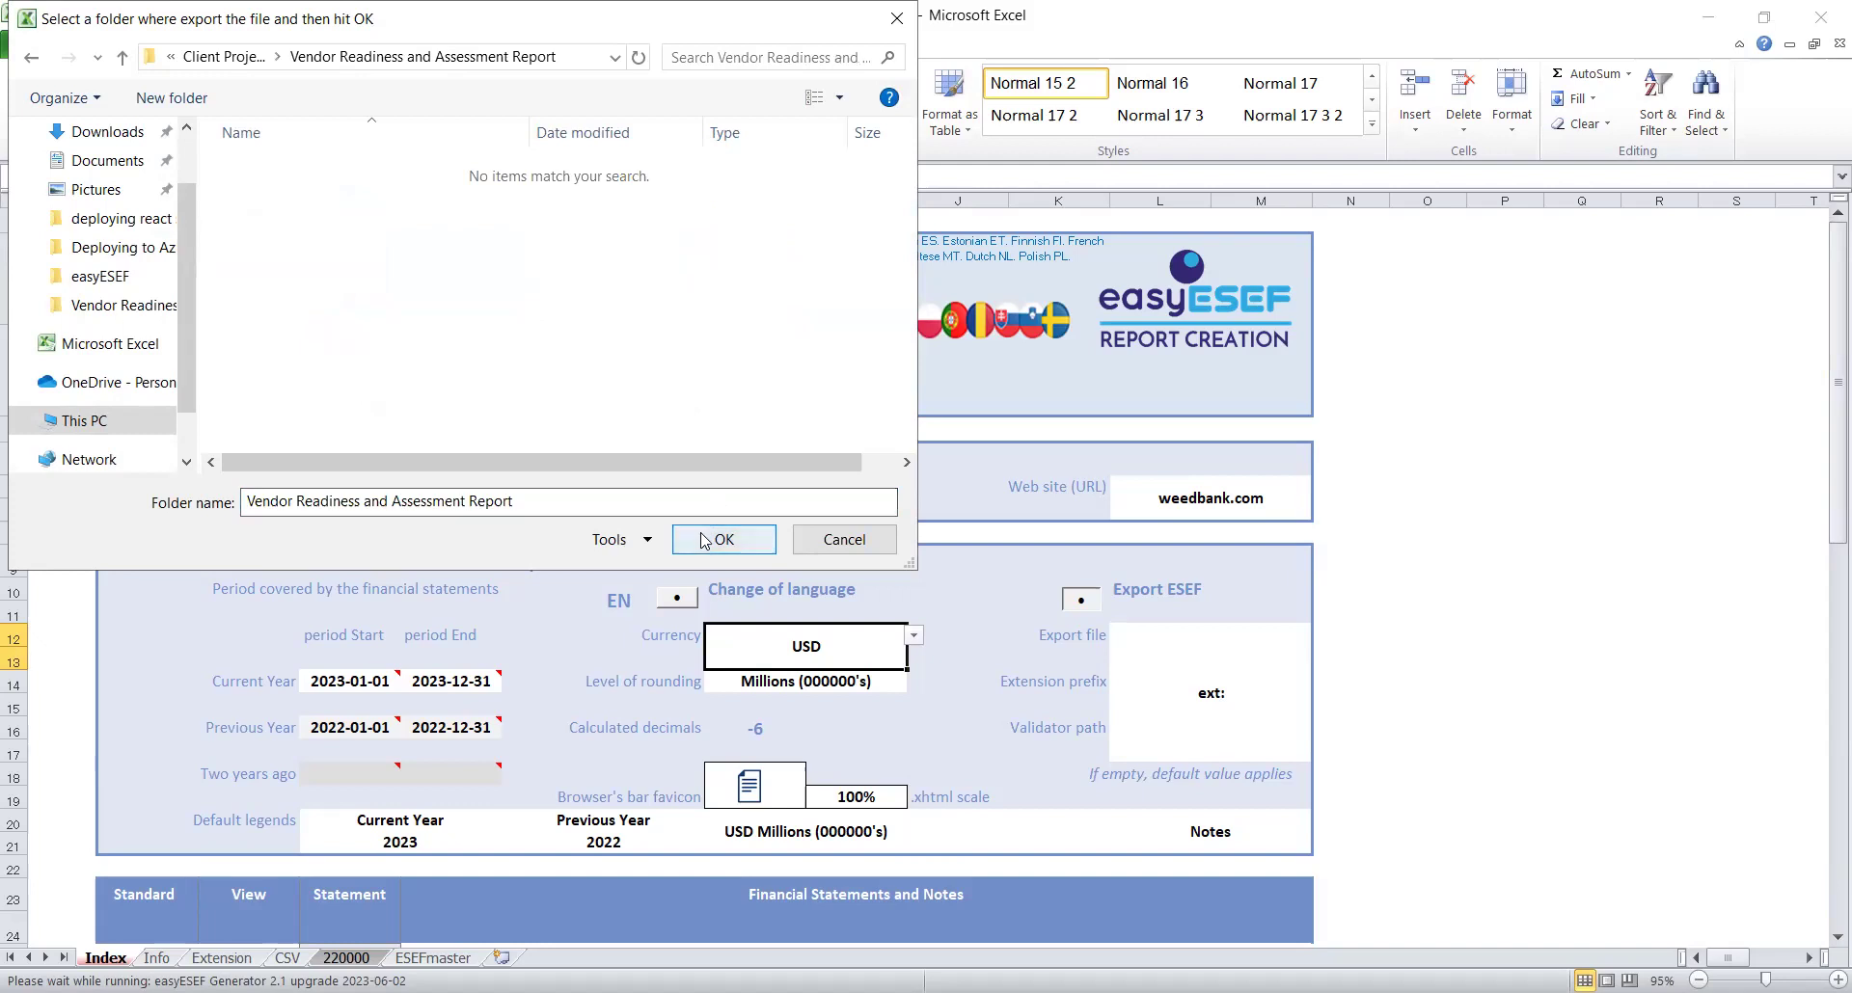
left_click(709, 542)
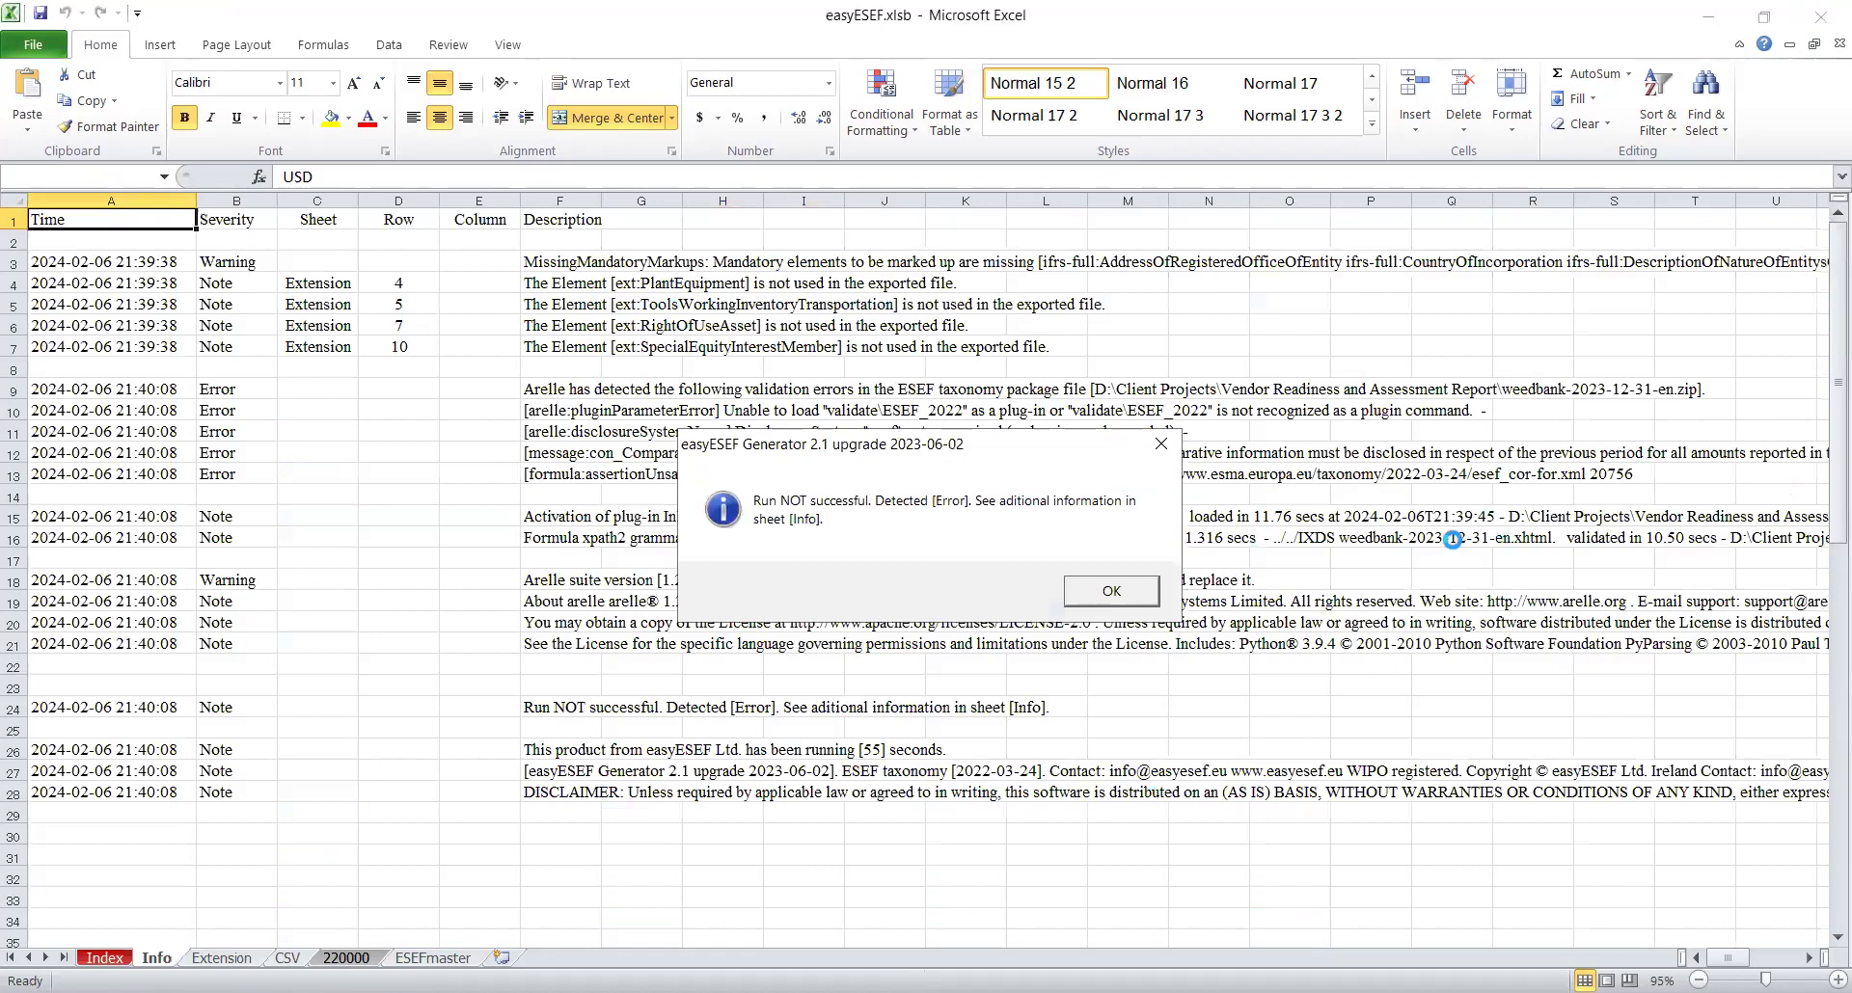
Dismiss the unsuccessful-run message and return to the Index Report Creation Dashboard sheet.
left_click(1111, 591)
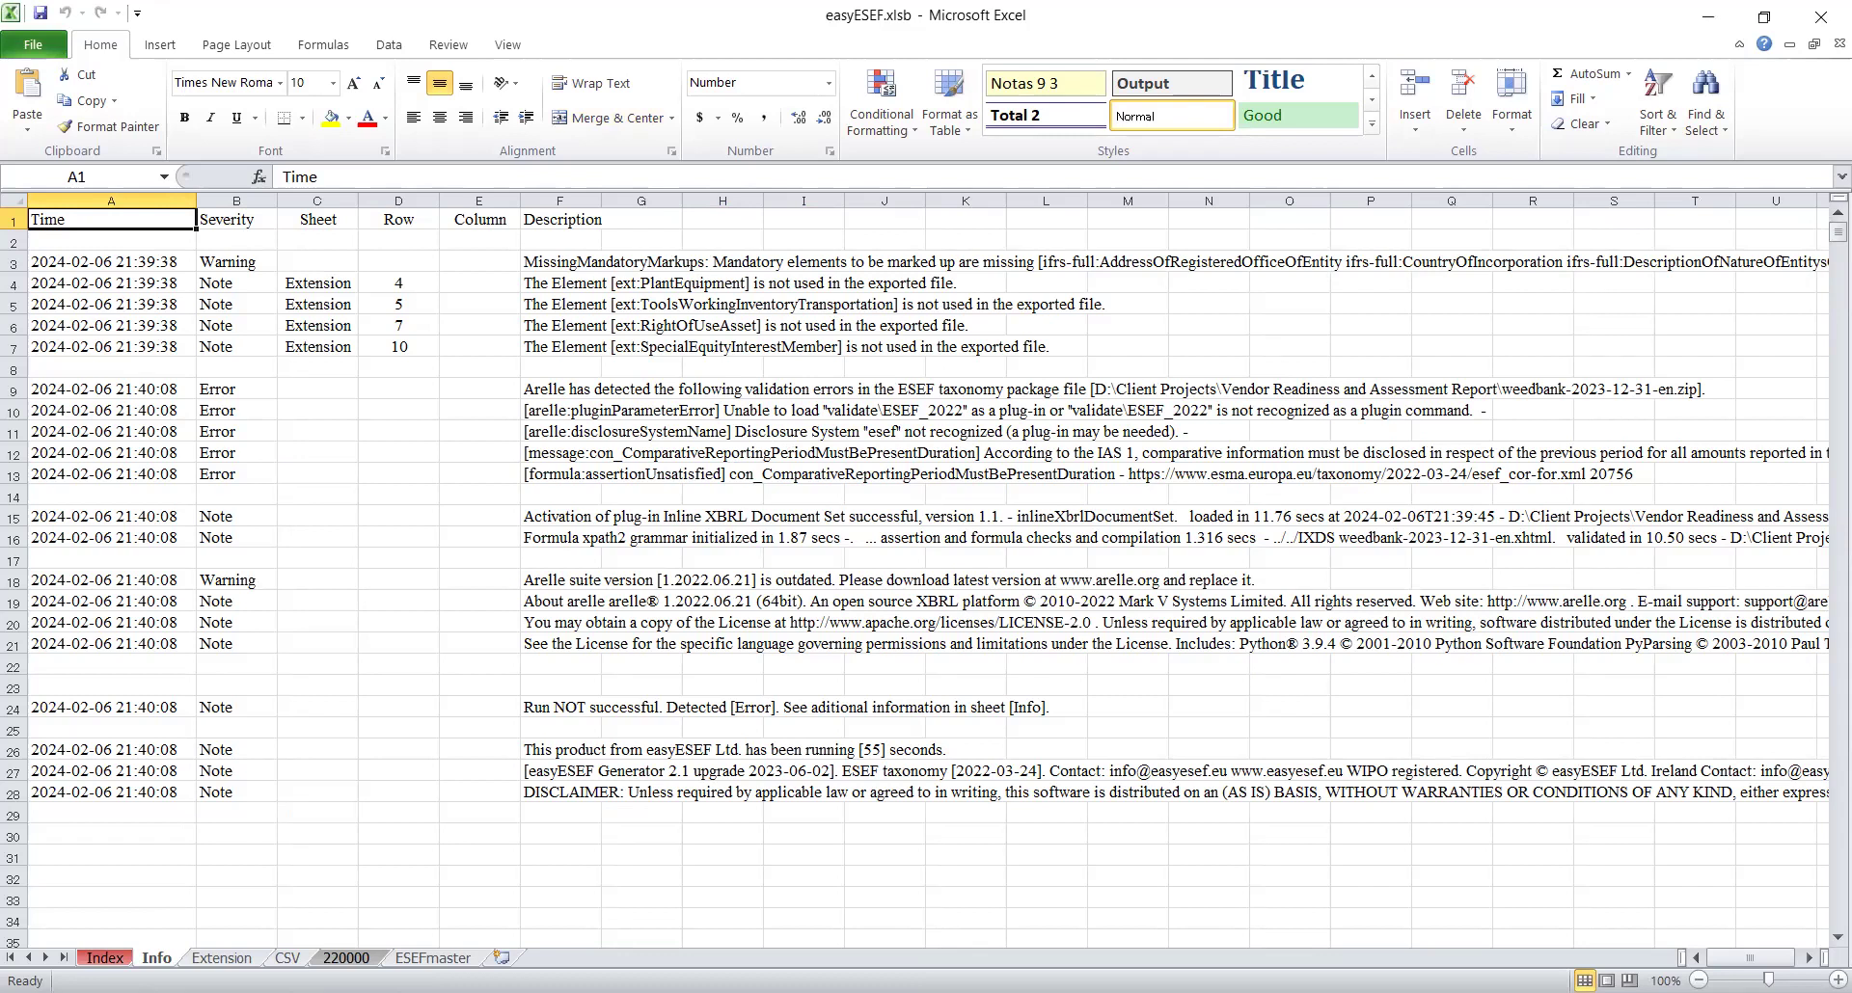
left_click(105, 958)
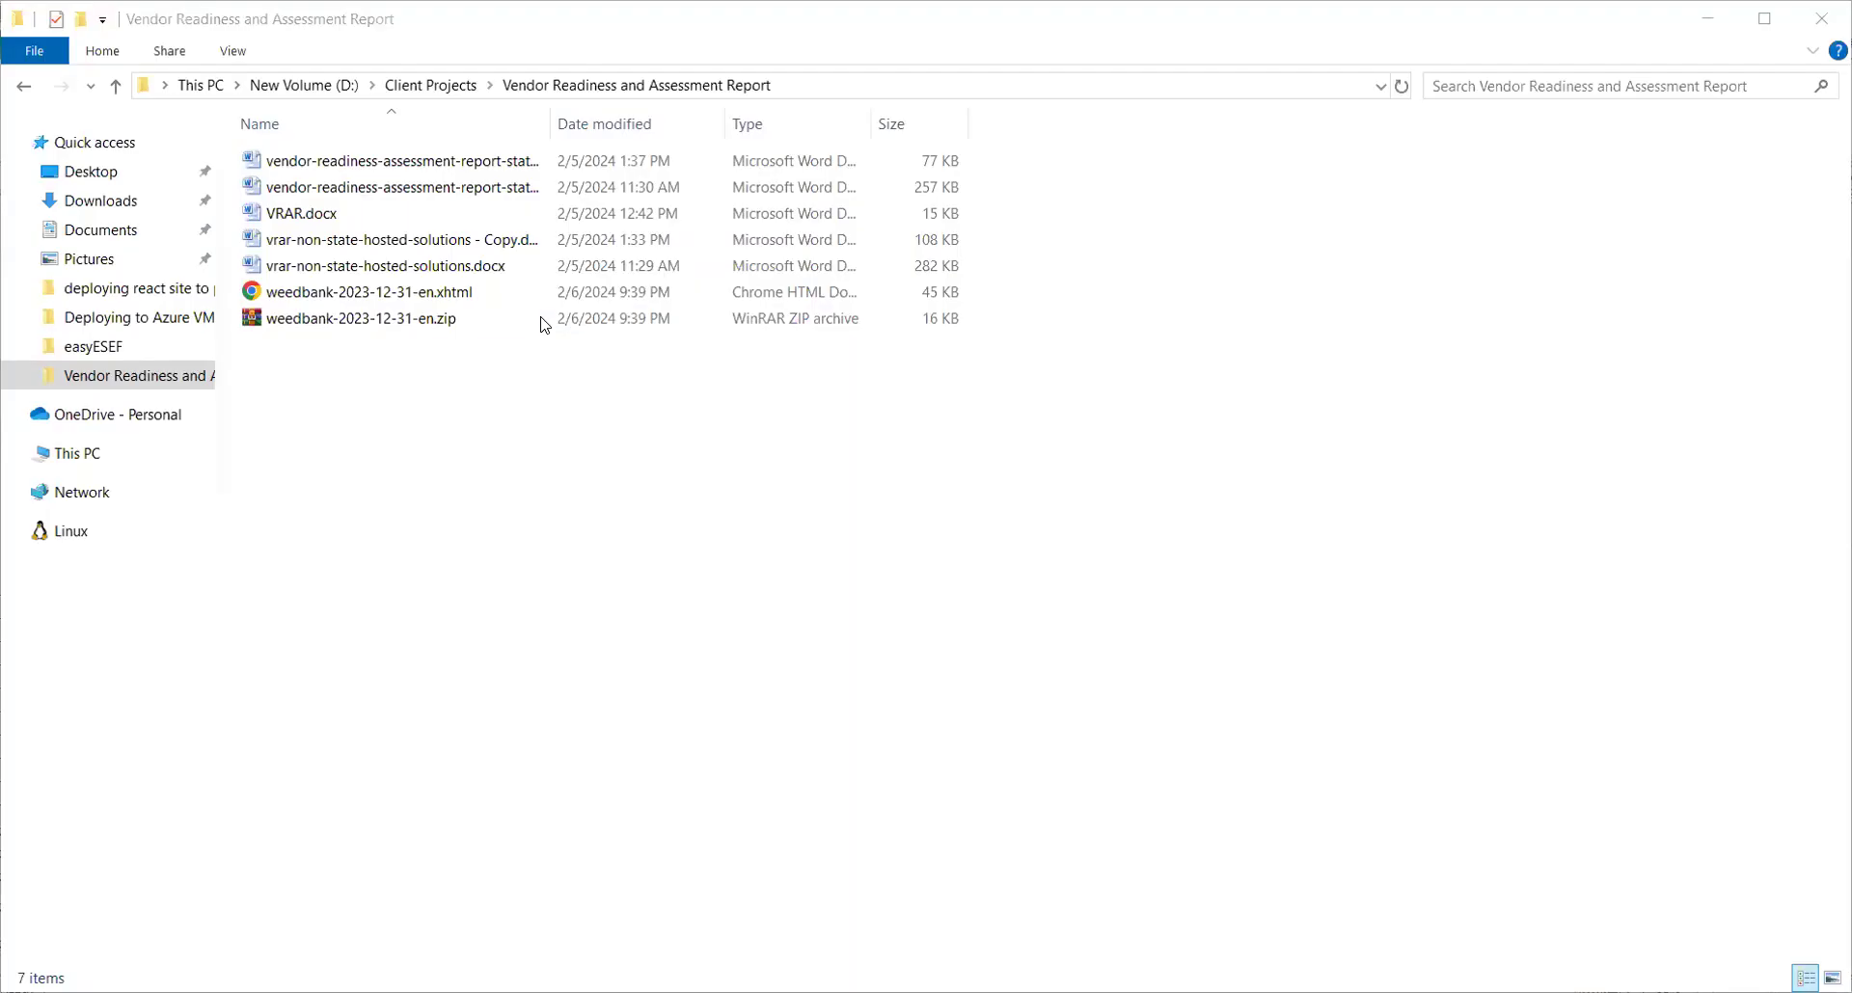
Extract weedbank-2023-12-31-en.zip with WinRAR into its own weedbank-2023-12-31-en folder.
left_click(354, 298)
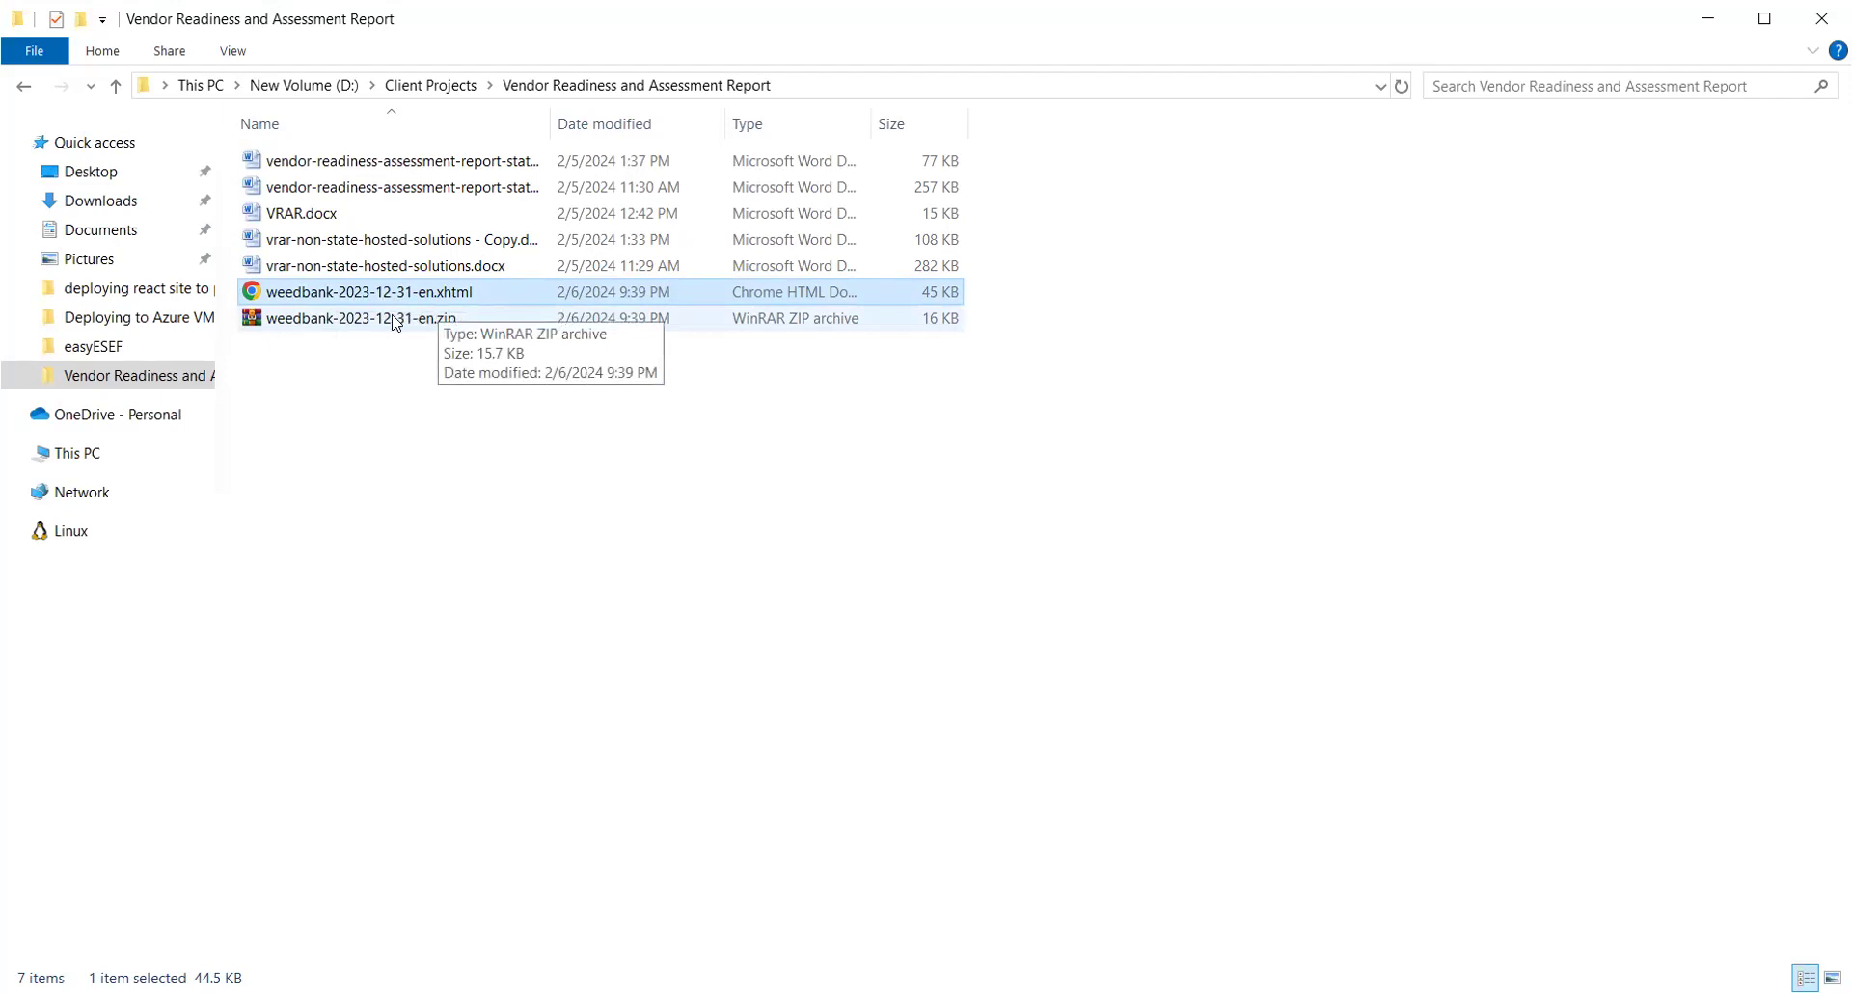
left_click(378, 320)
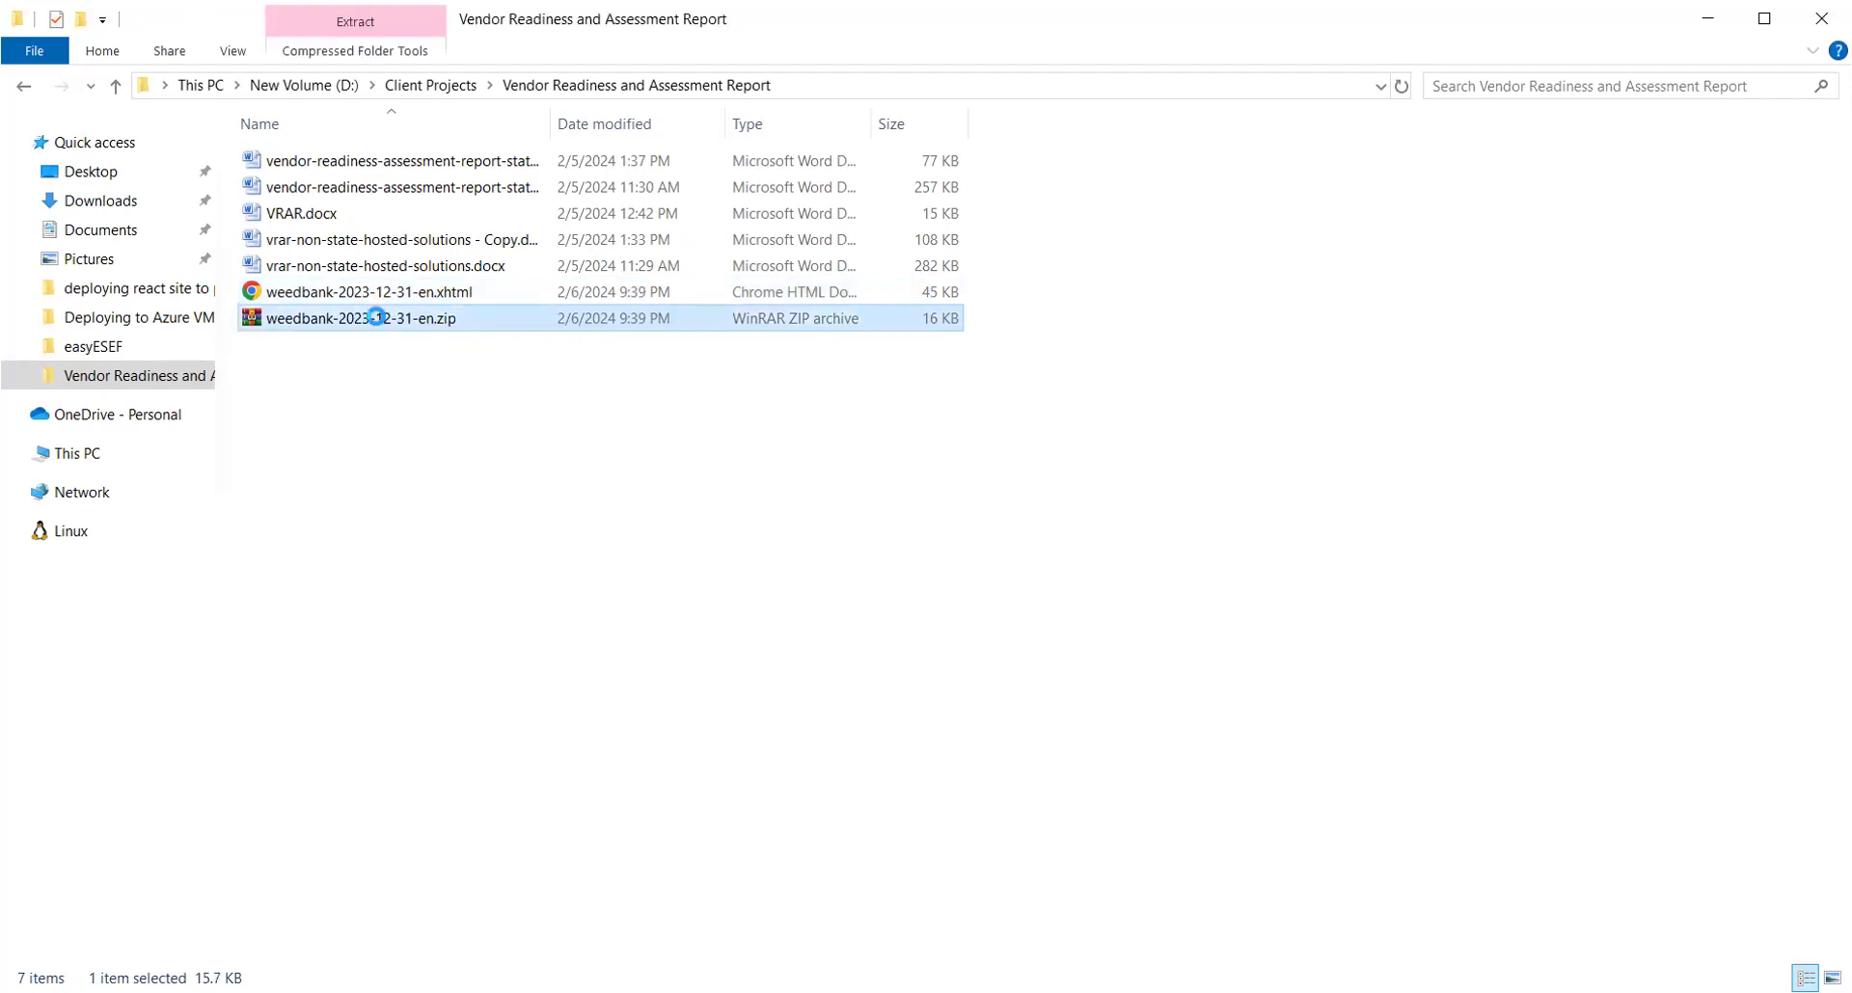
right_click(380, 321)
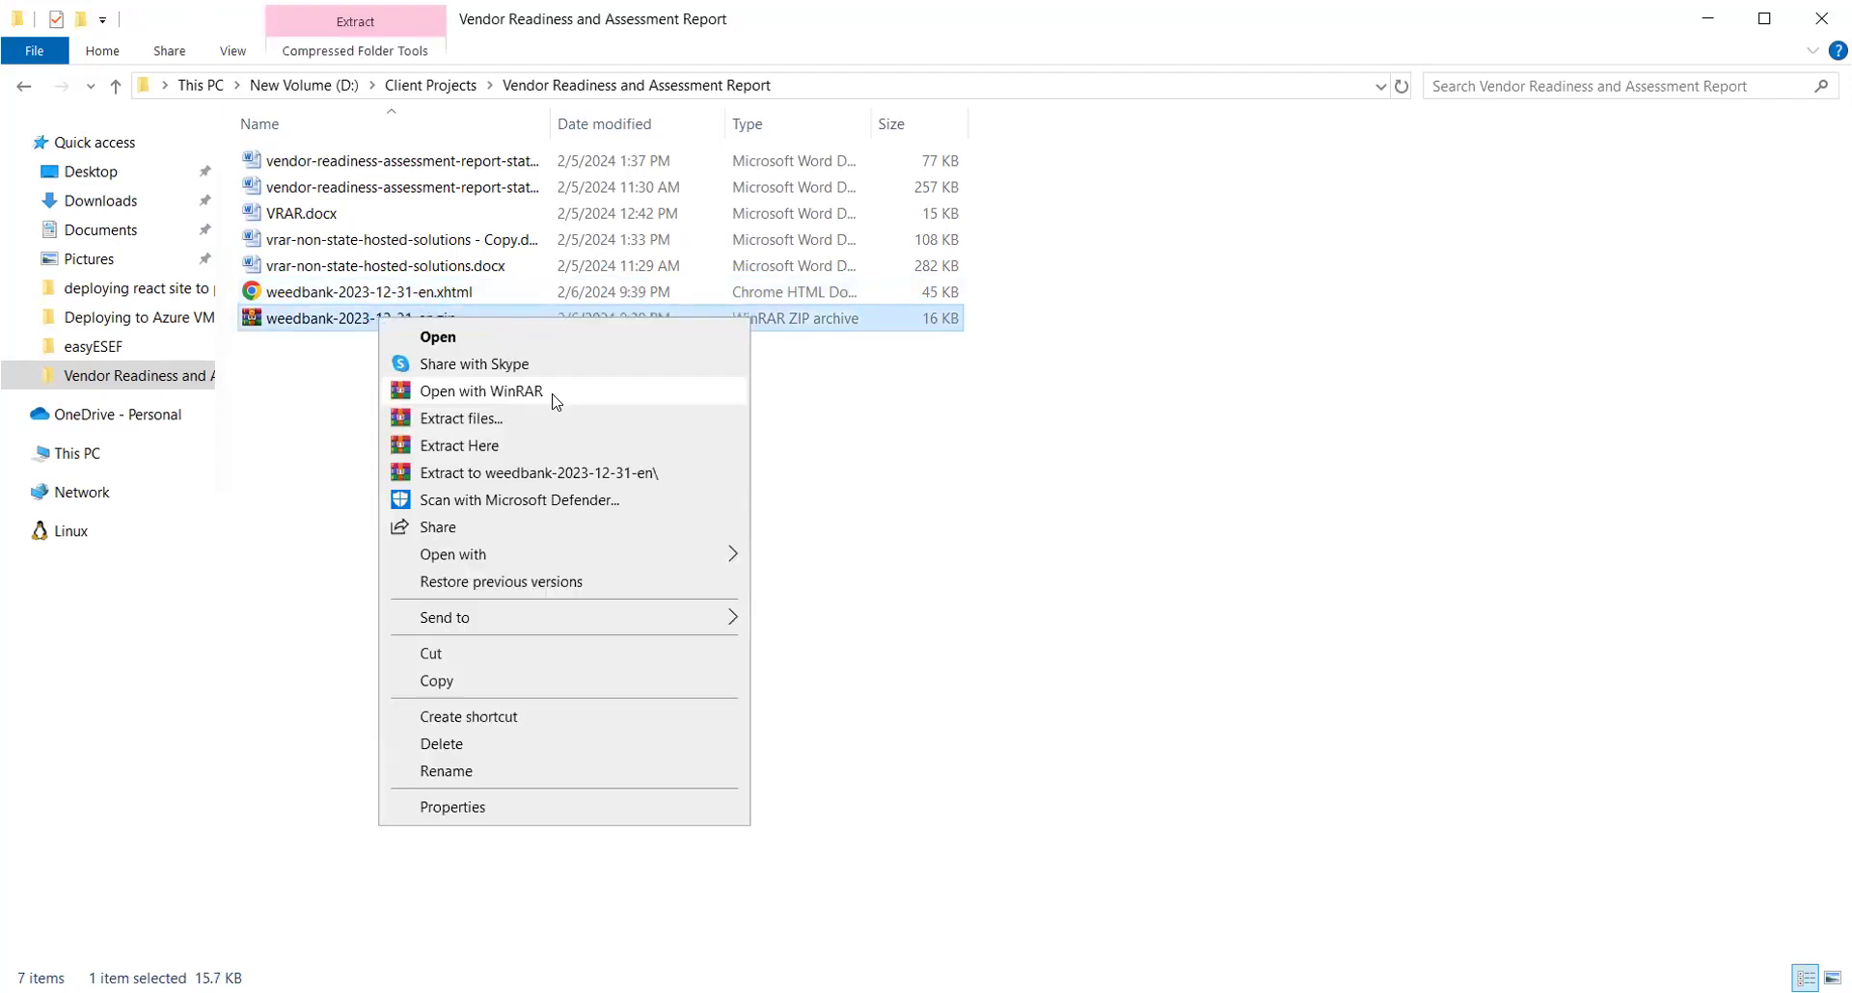
left_click(614, 472)
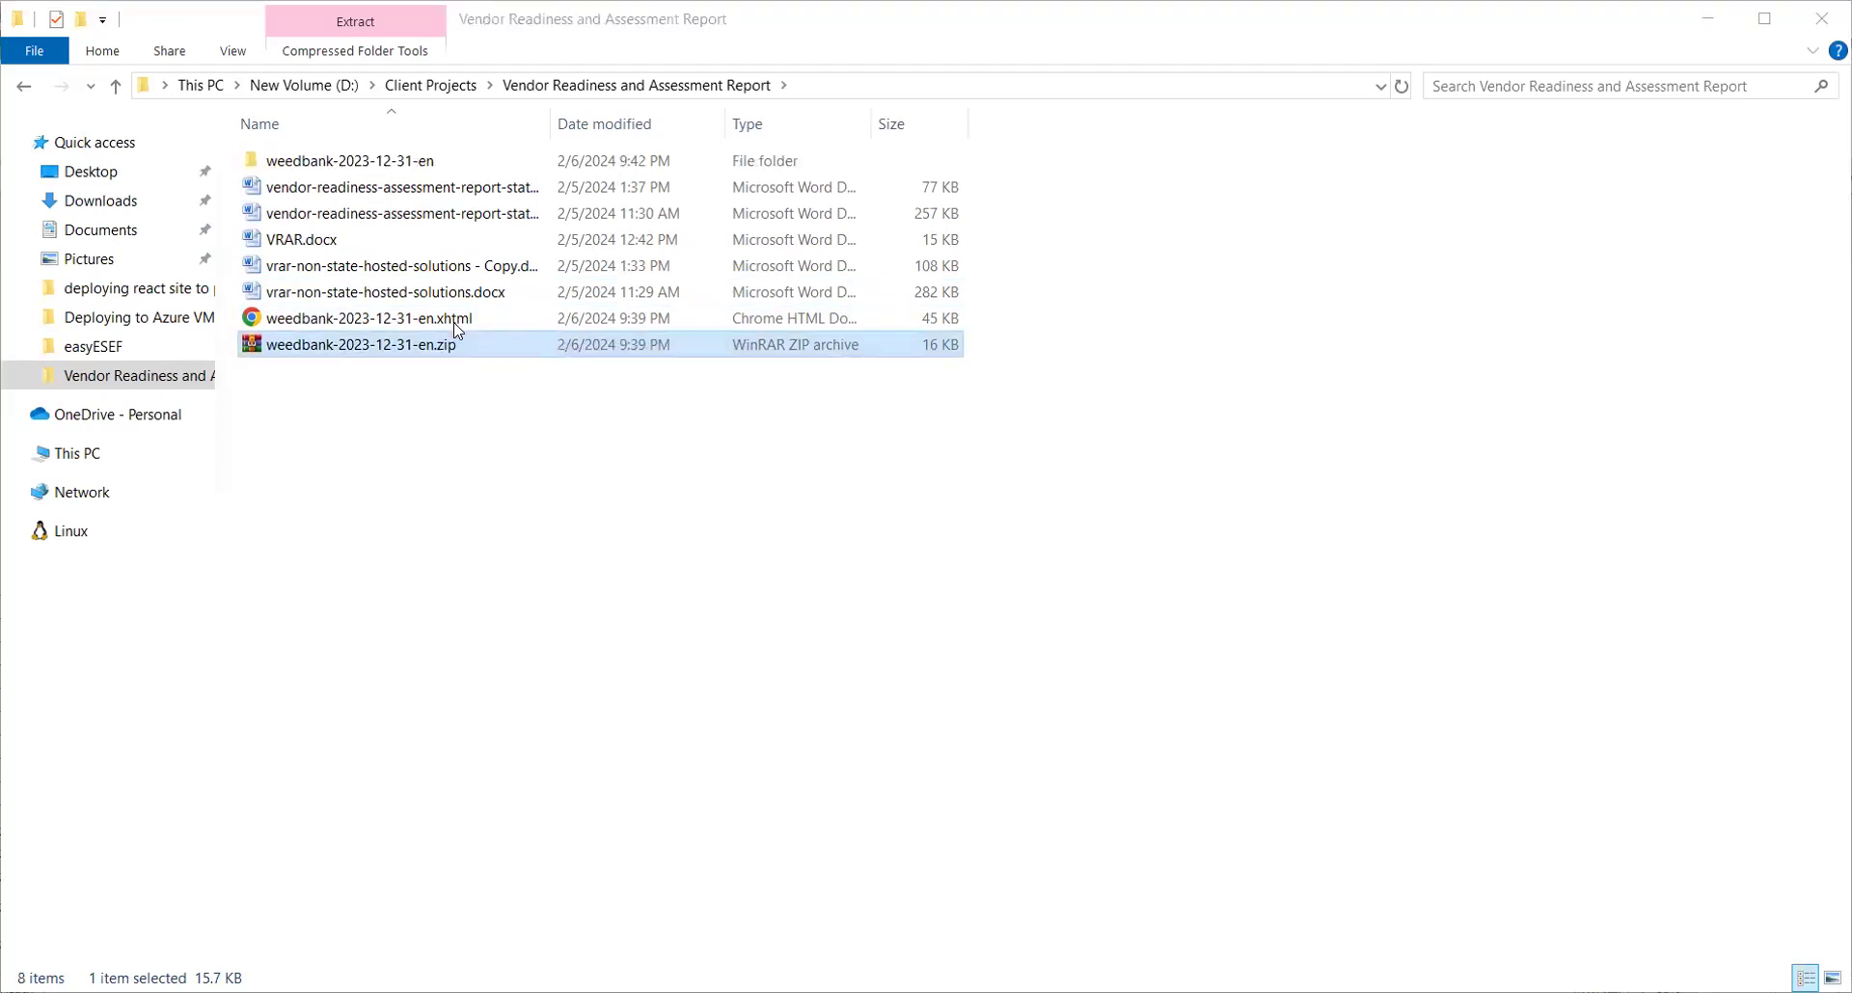
left_click(399, 353)
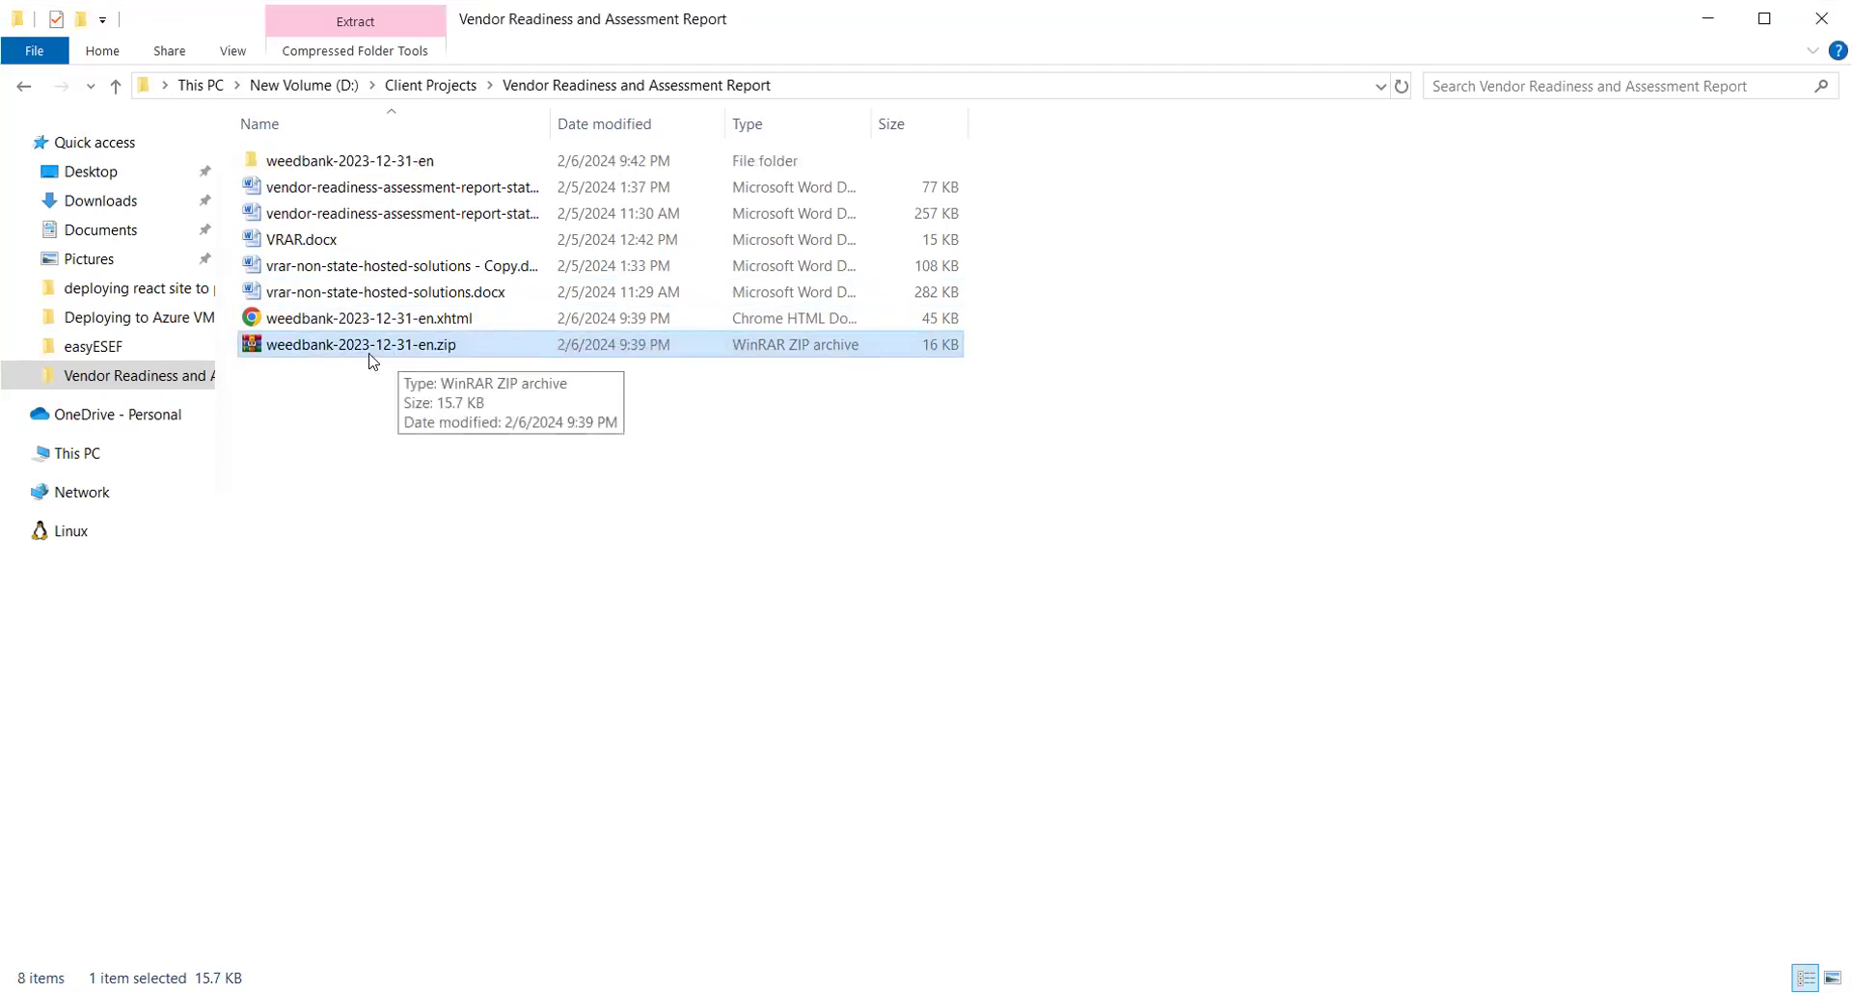
Browse into weedbank-2023-12-31-en\weedbank-2023-12-31-en\weedbank.com\xbrl\2023 to see the xsd and linkbase files.
double_click(375, 164)
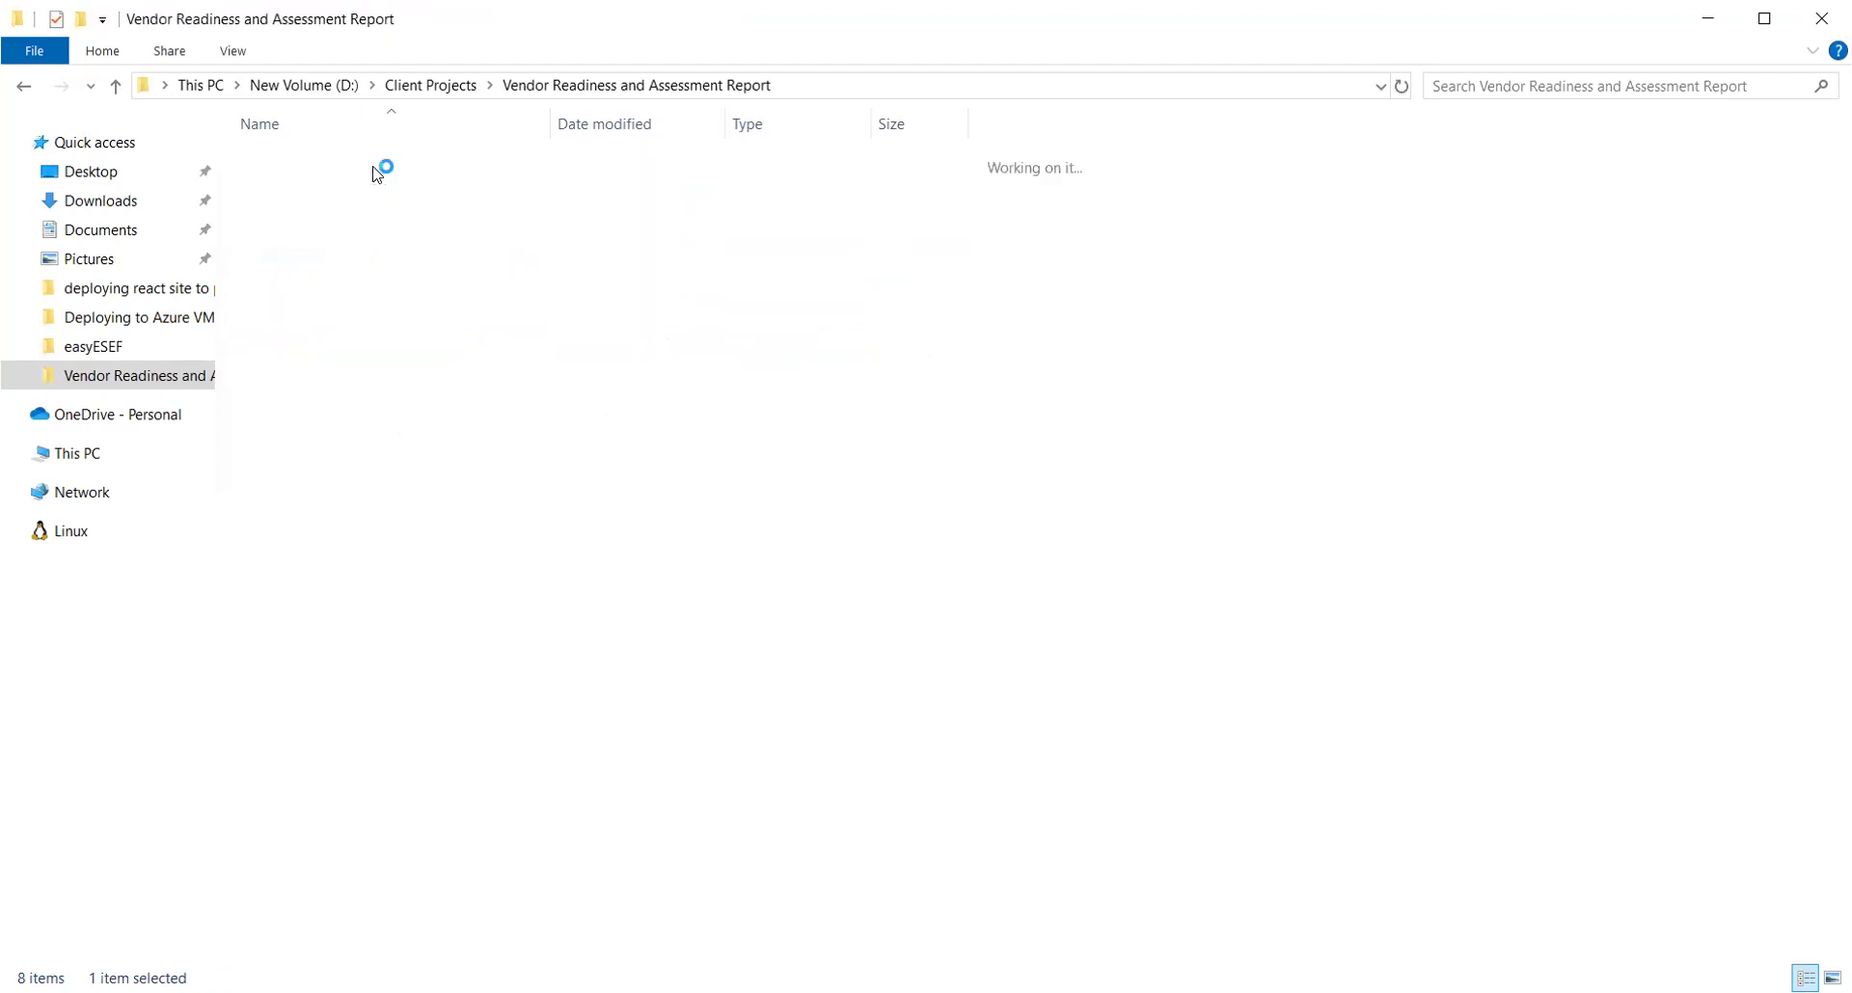
double_click(380, 164)
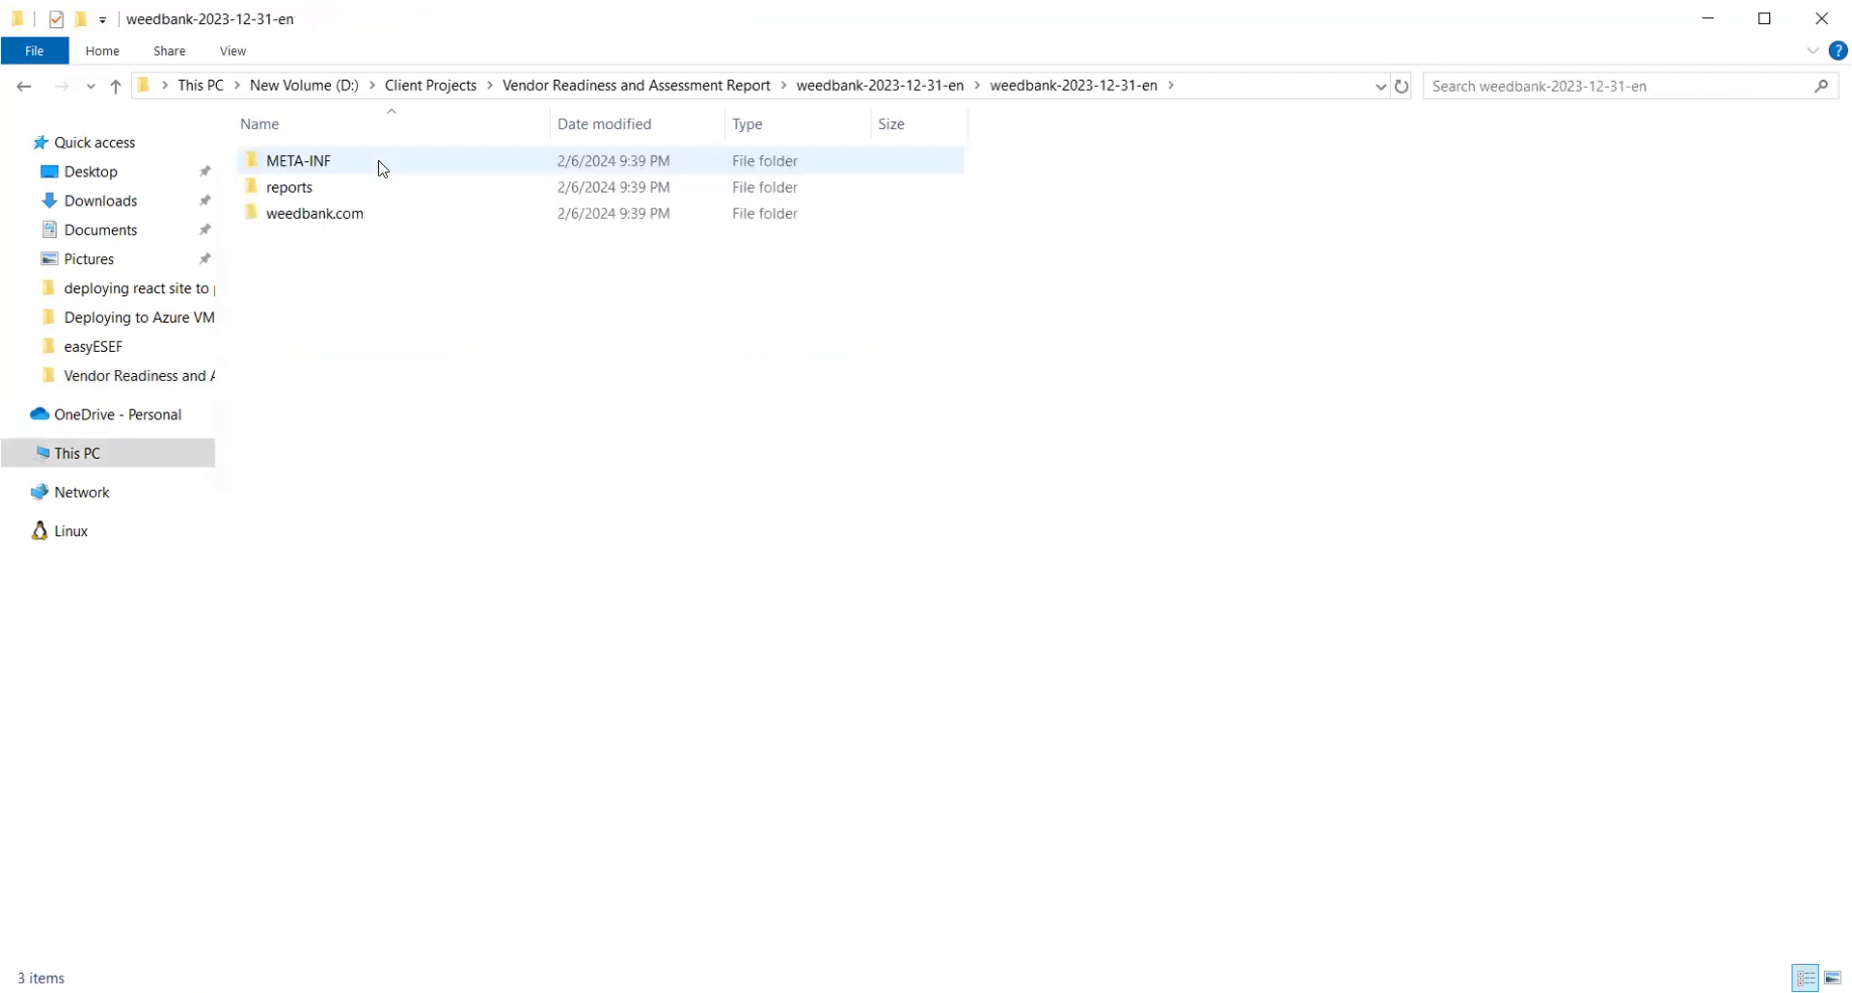
double_click(357, 216)
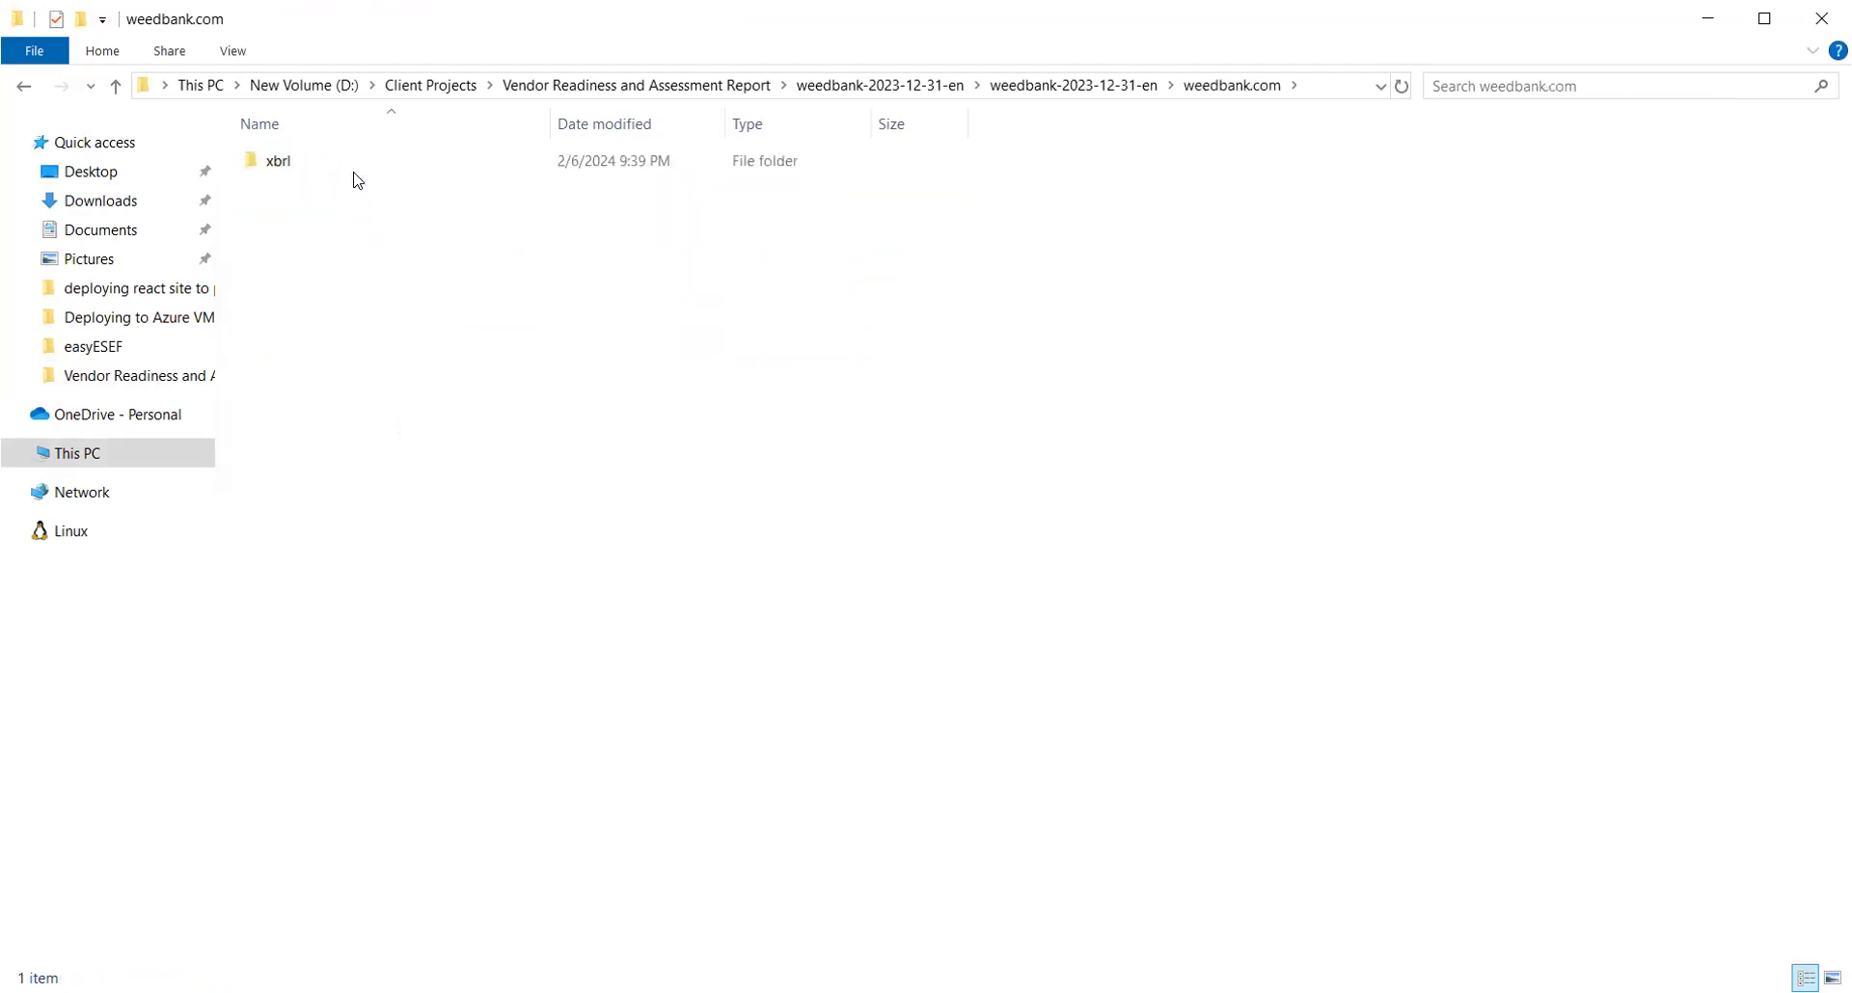
double_click(357, 164)
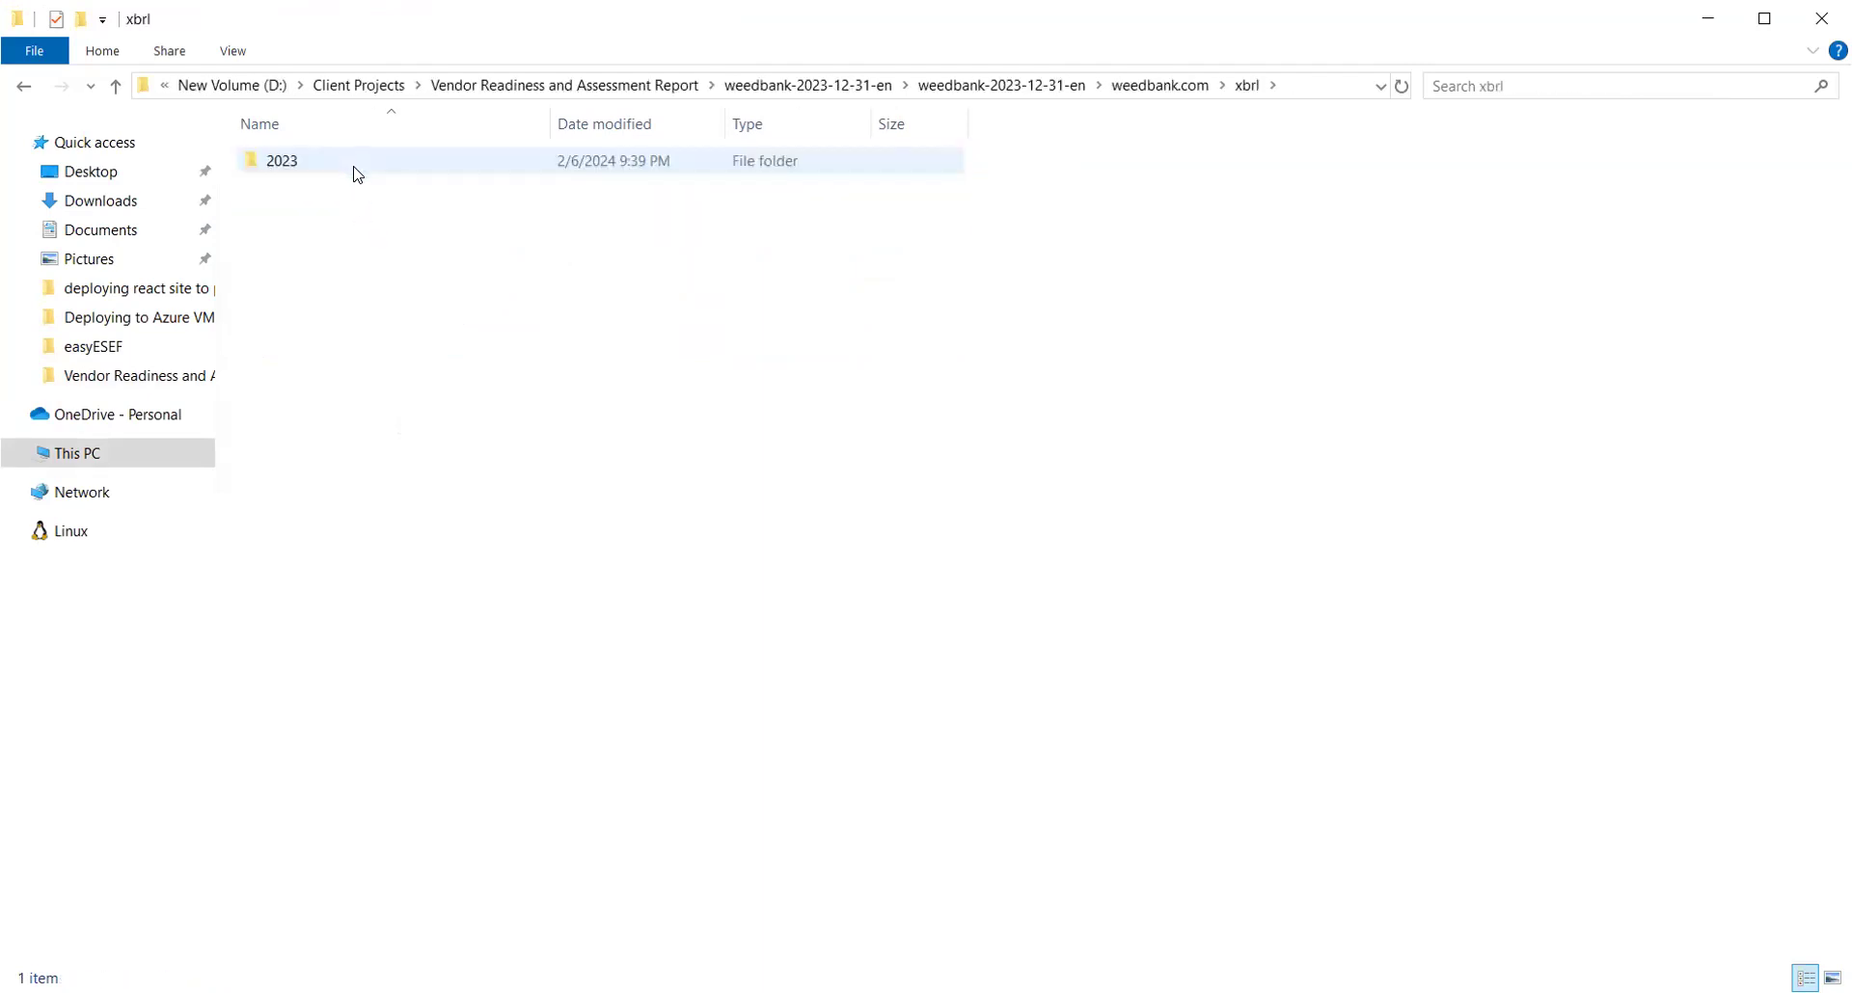
left_click(357, 166)
double_click(356, 170)
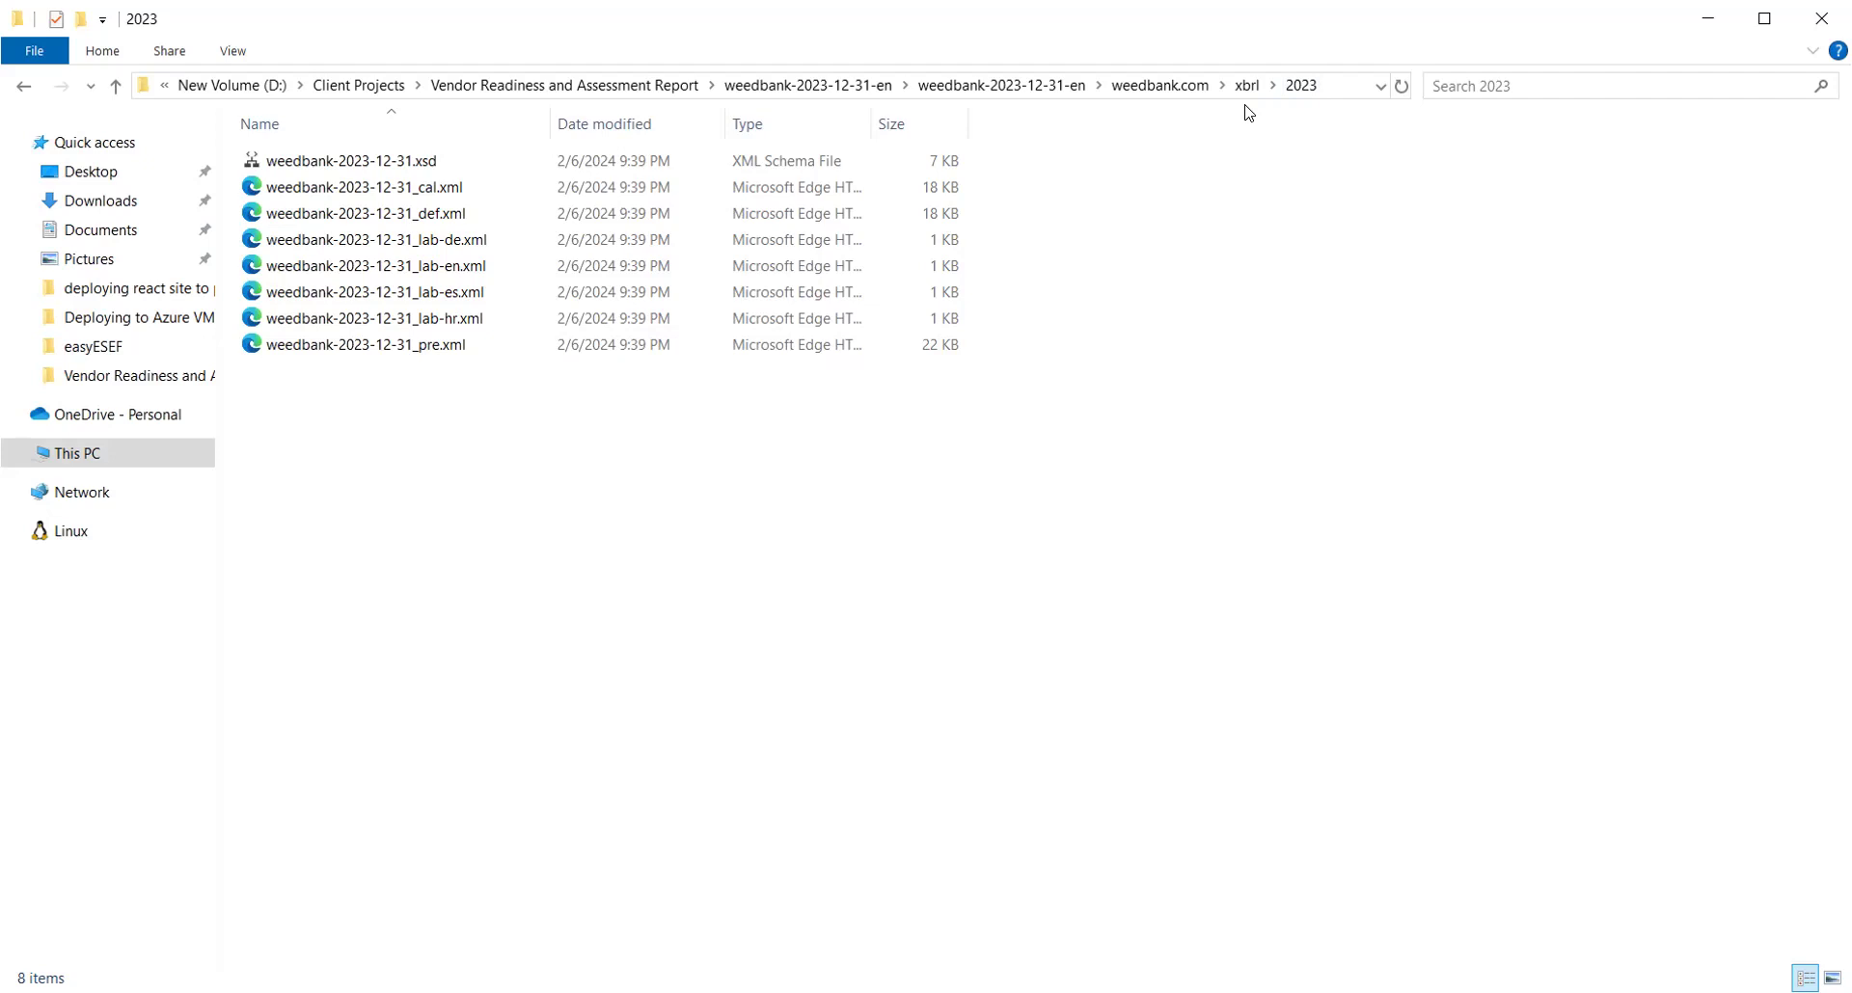
Go back up to the inner weedbank-2023-12-31-en package folder and open its reports folder.
left_click(1246, 86)
left_click(1165, 83)
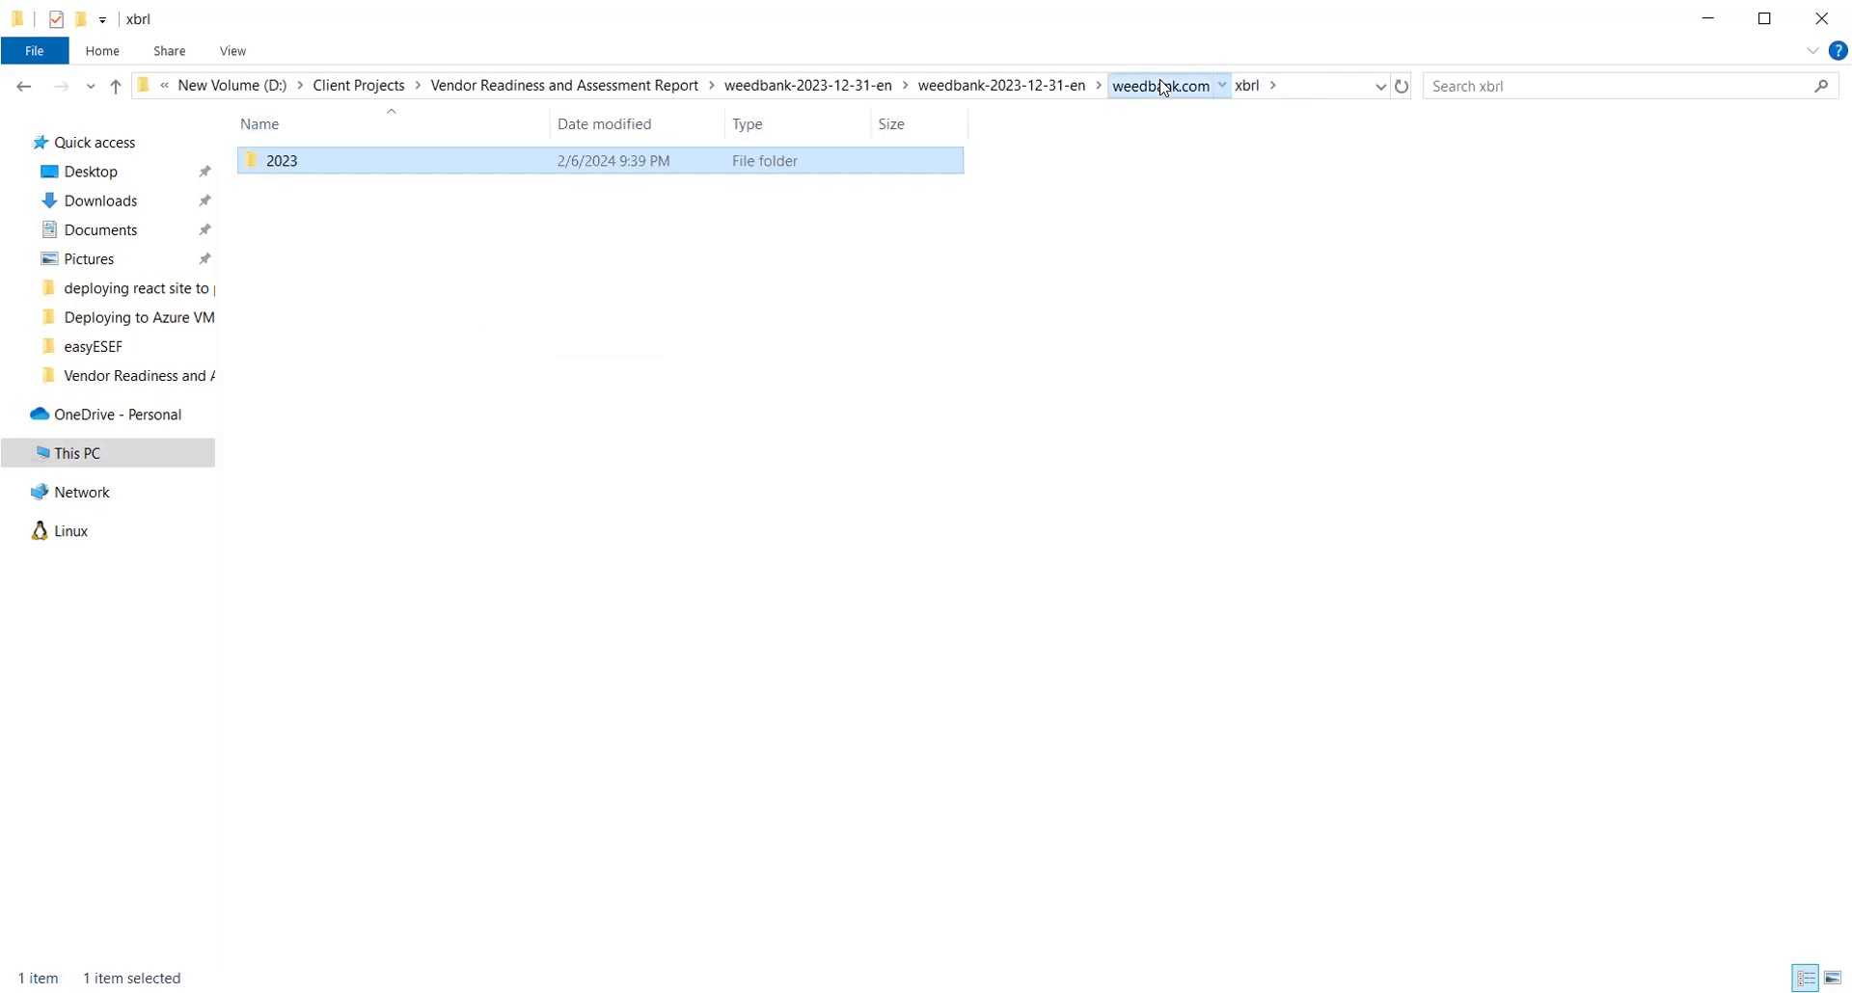
left_click(1051, 85)
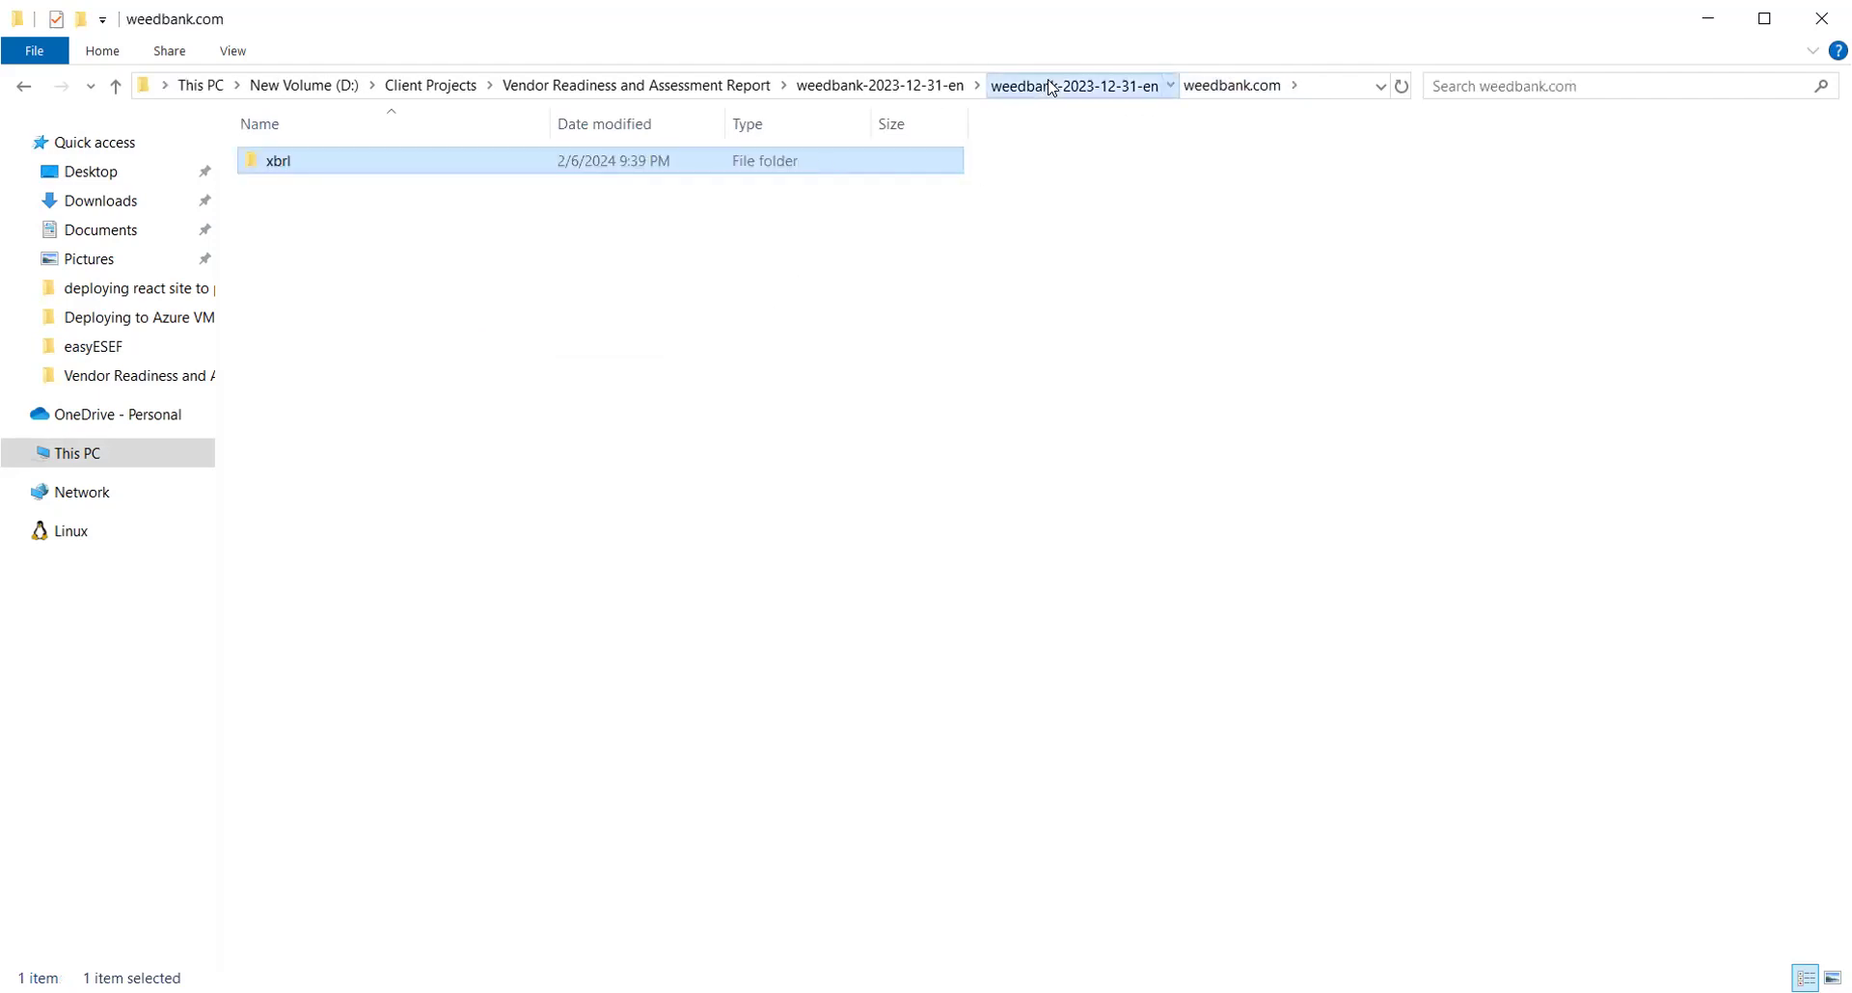
double_click(401, 190)
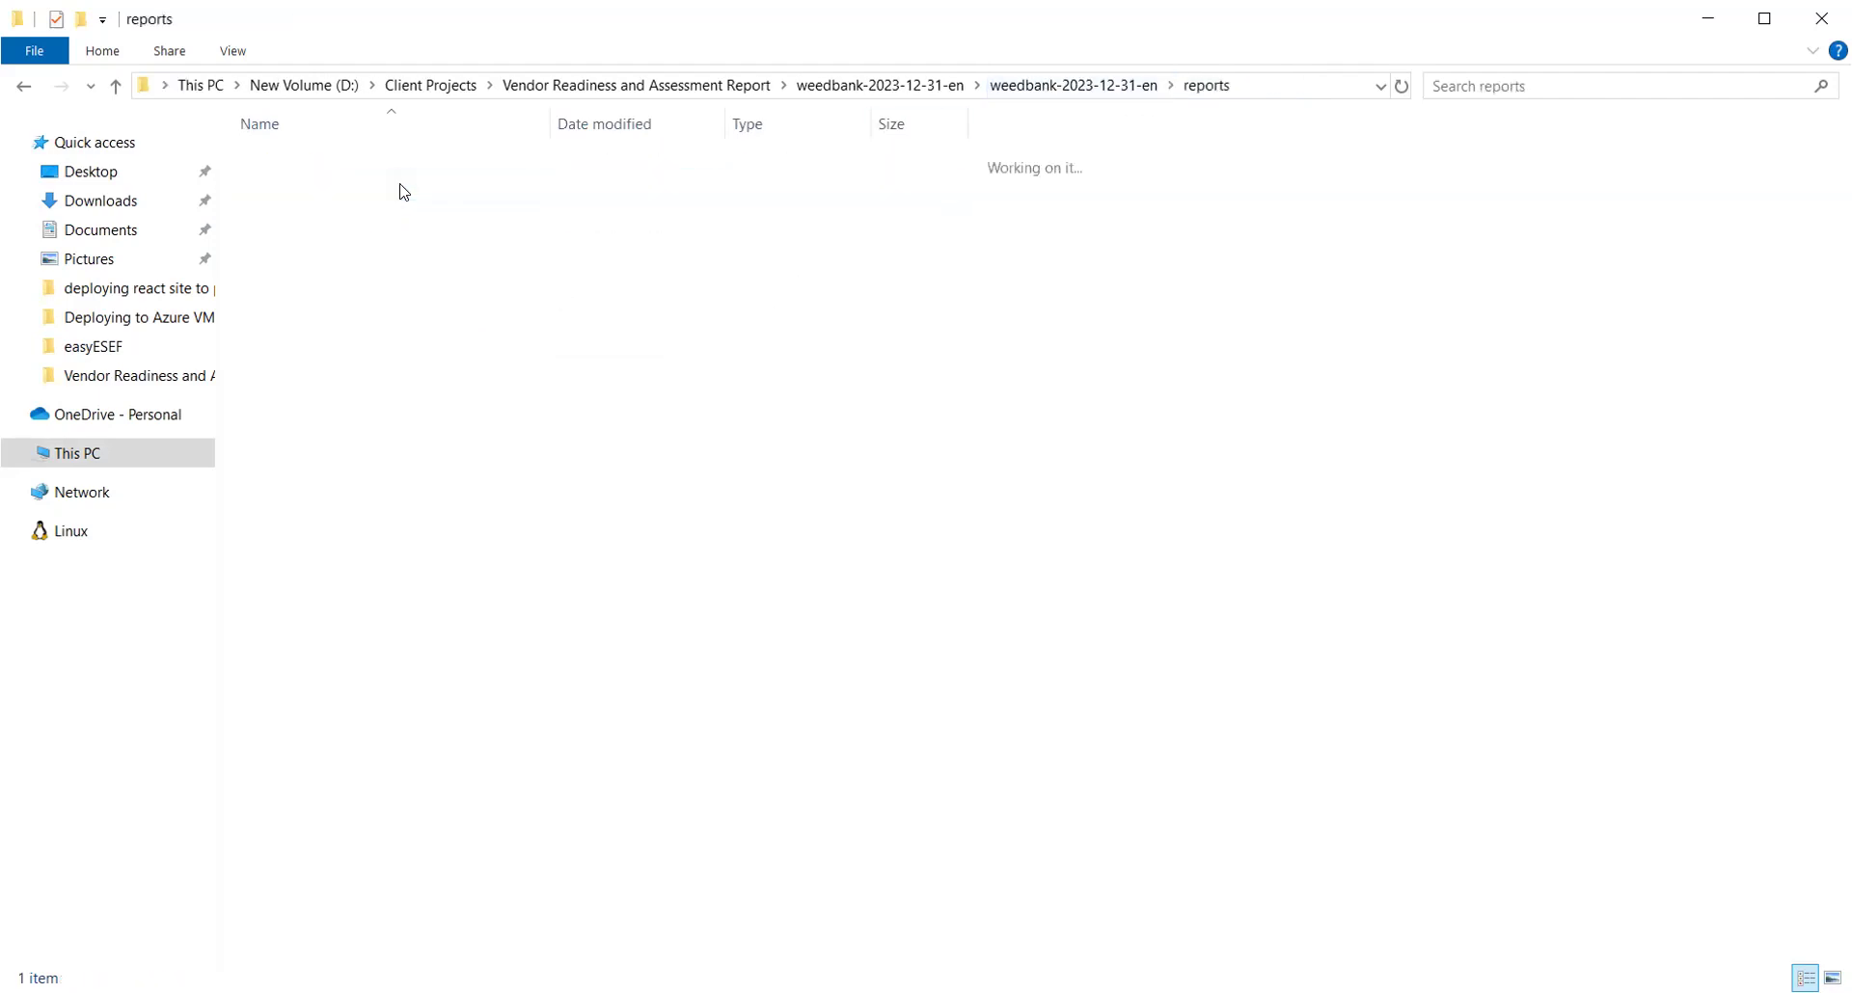
Open weedbank-2023-12-31-en.xhtml in Microsoft Edge.
left_click(389, 168)
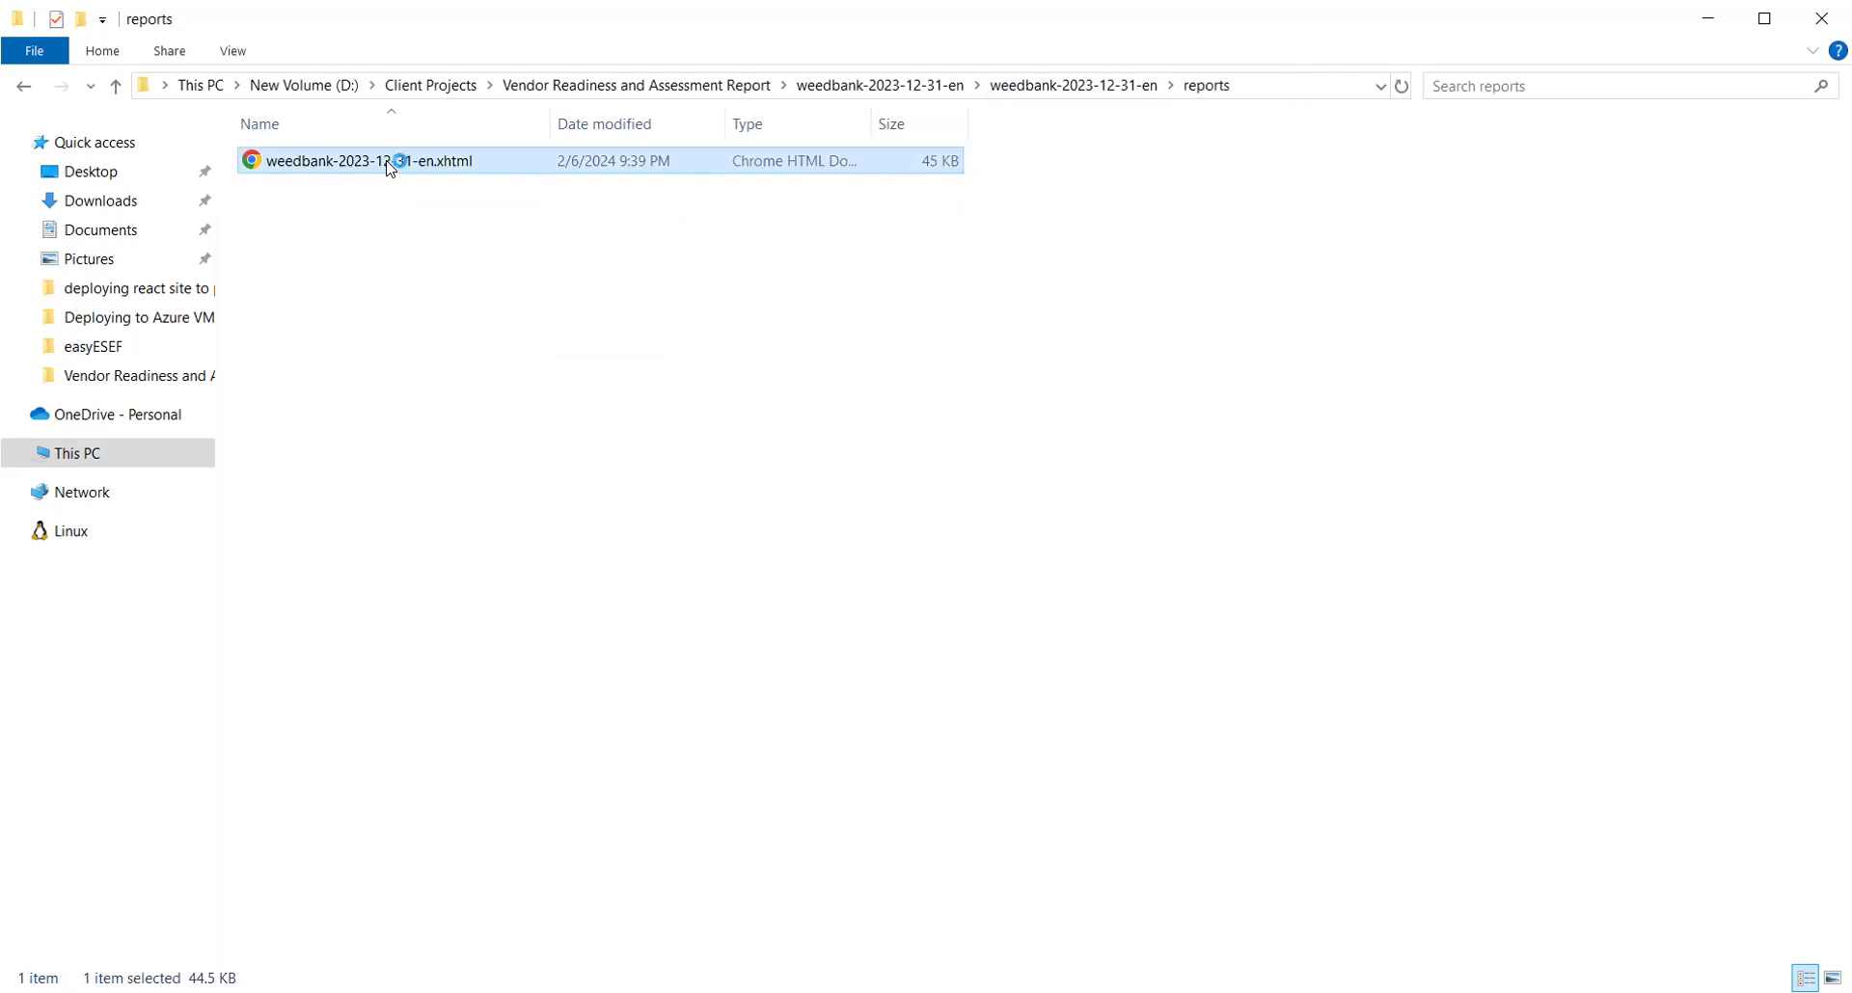
double_click(389, 168)
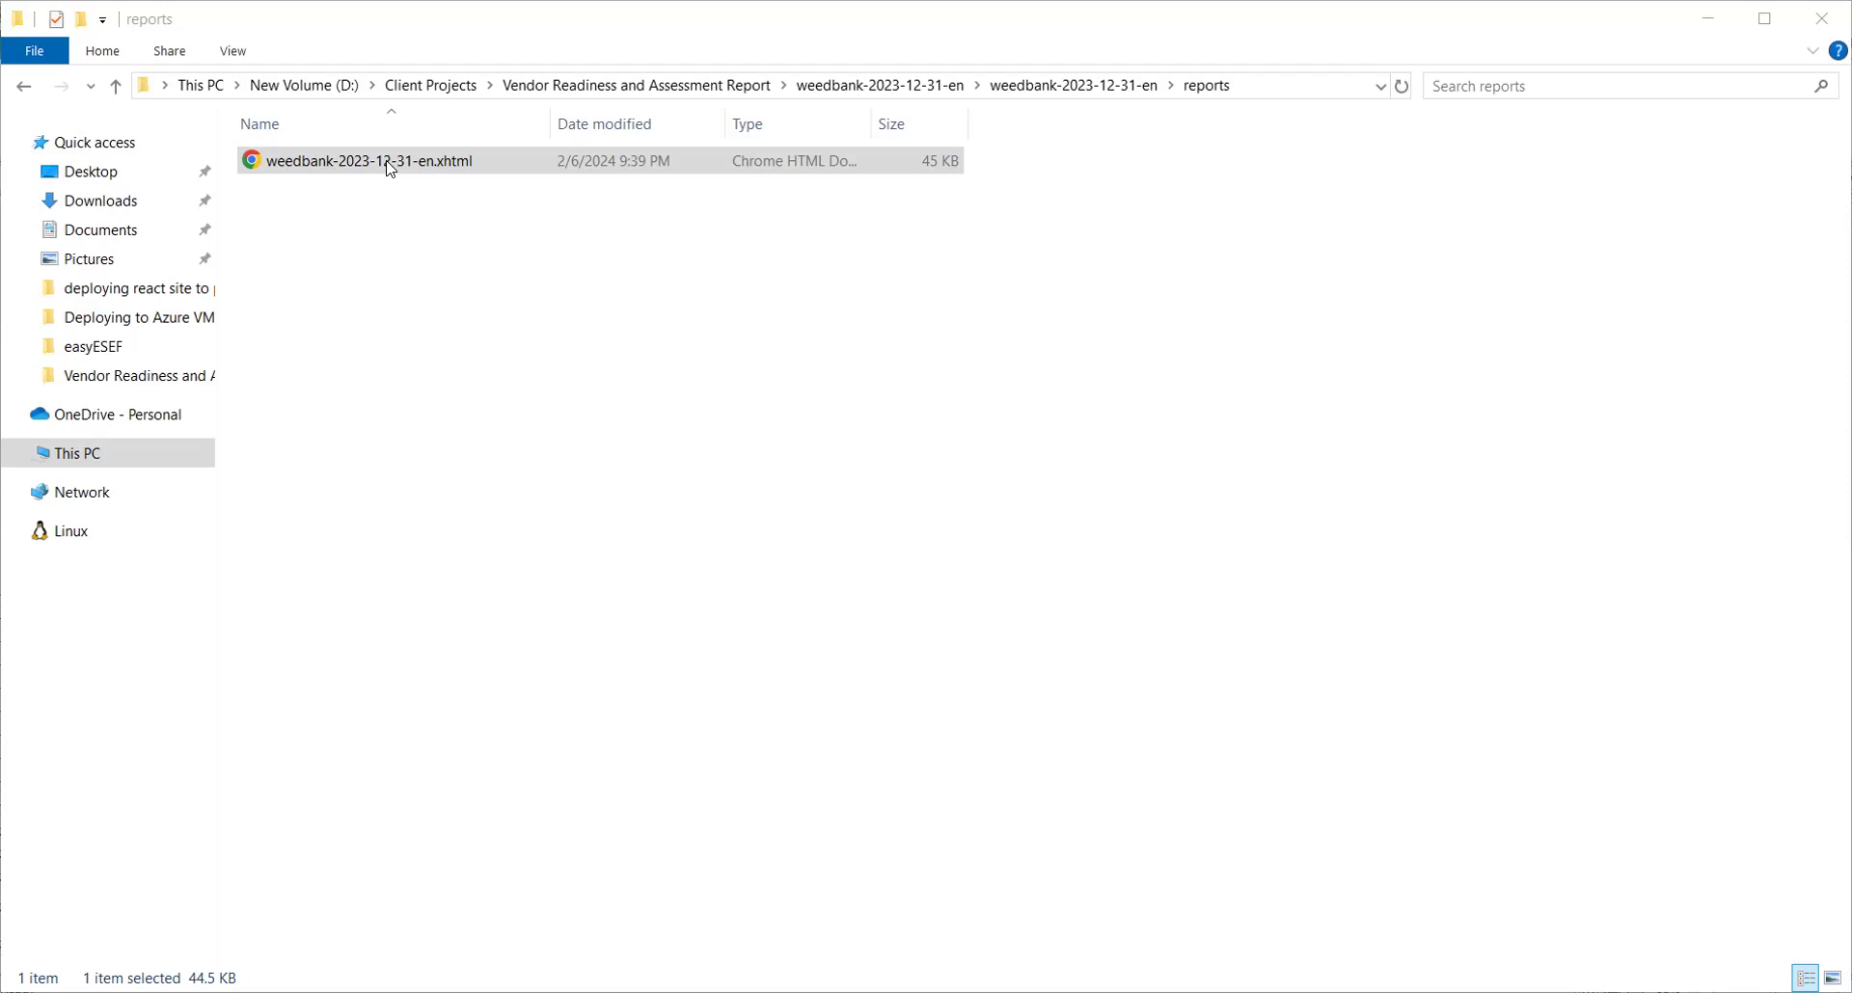
left_click(390, 168)
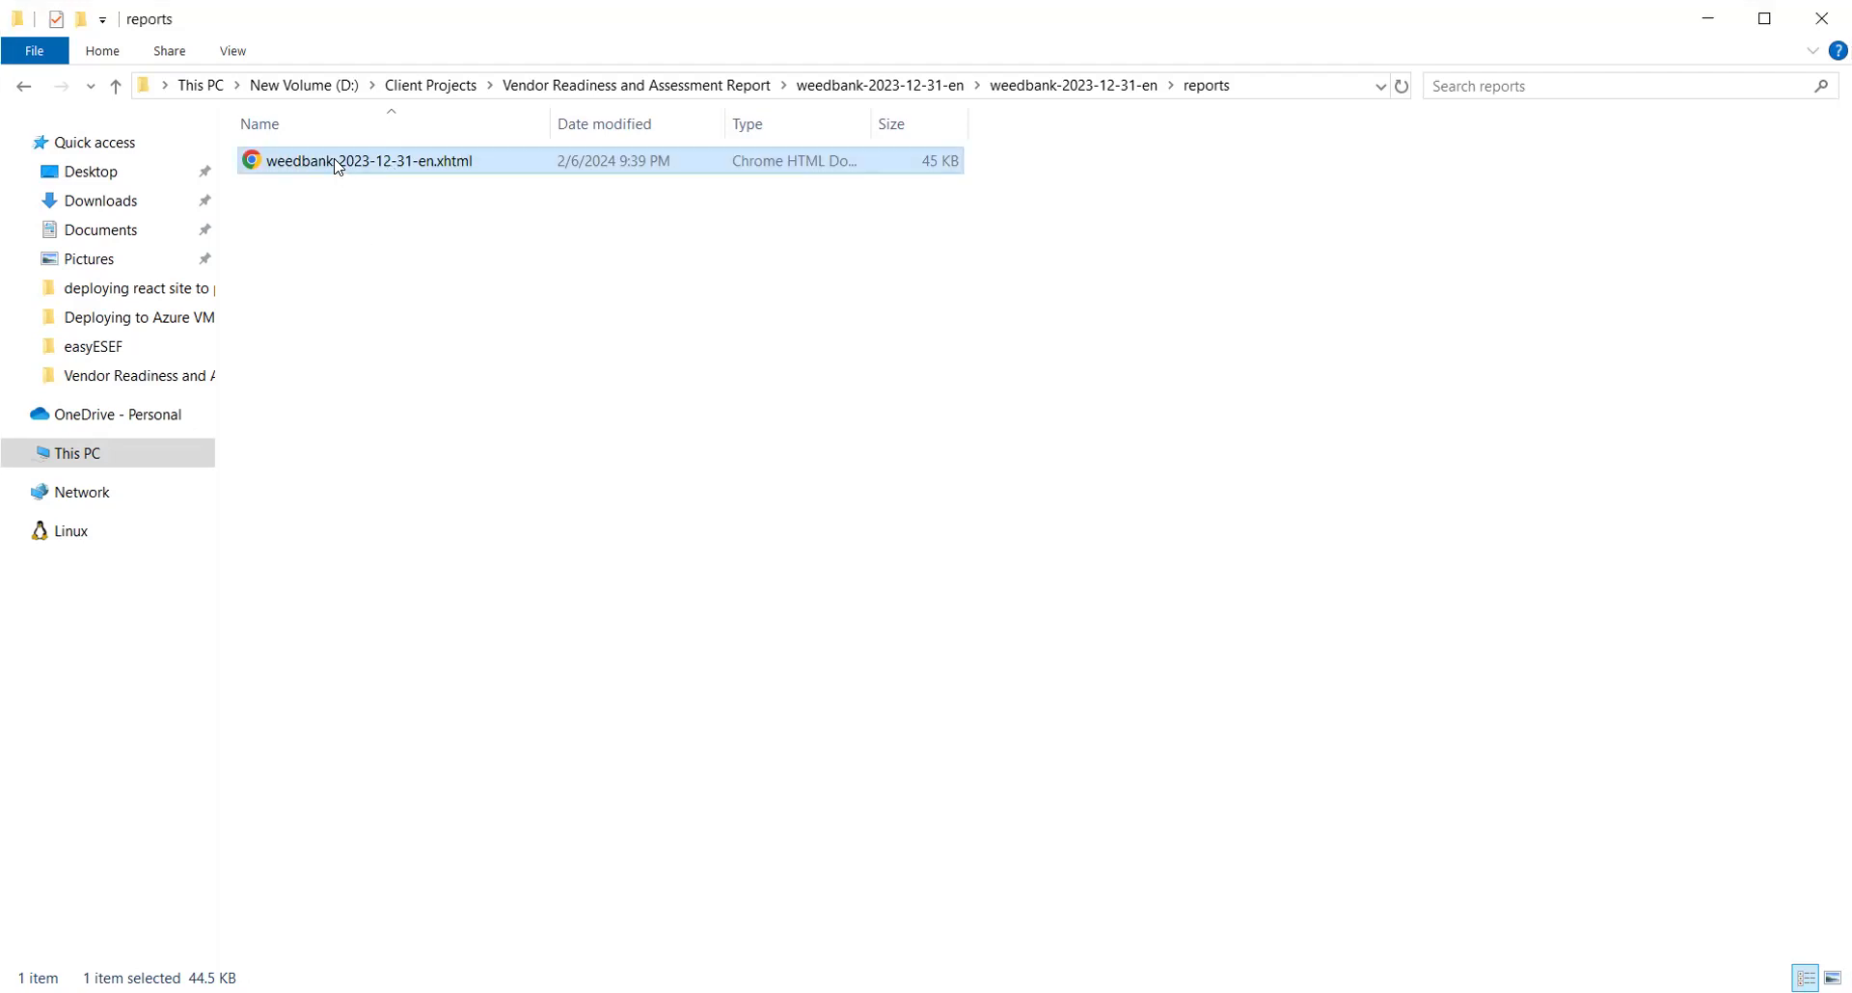
right_click(336, 163)
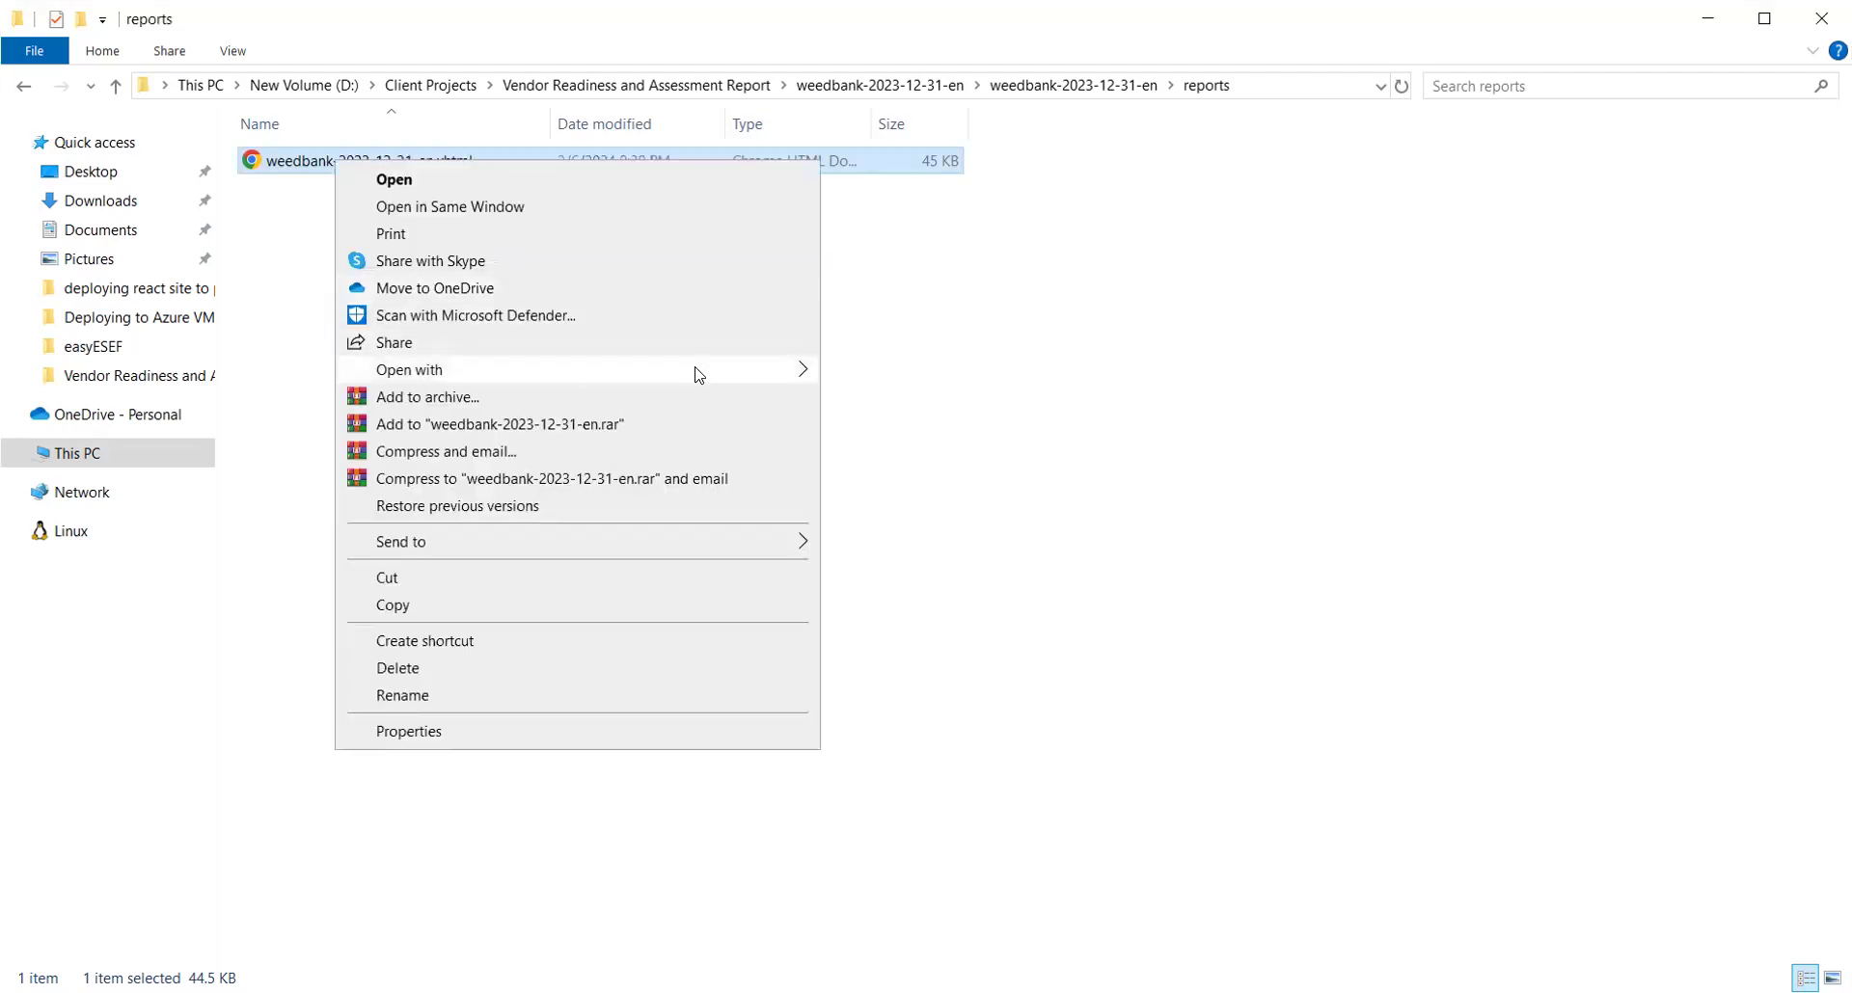
mouse_move(699, 375)
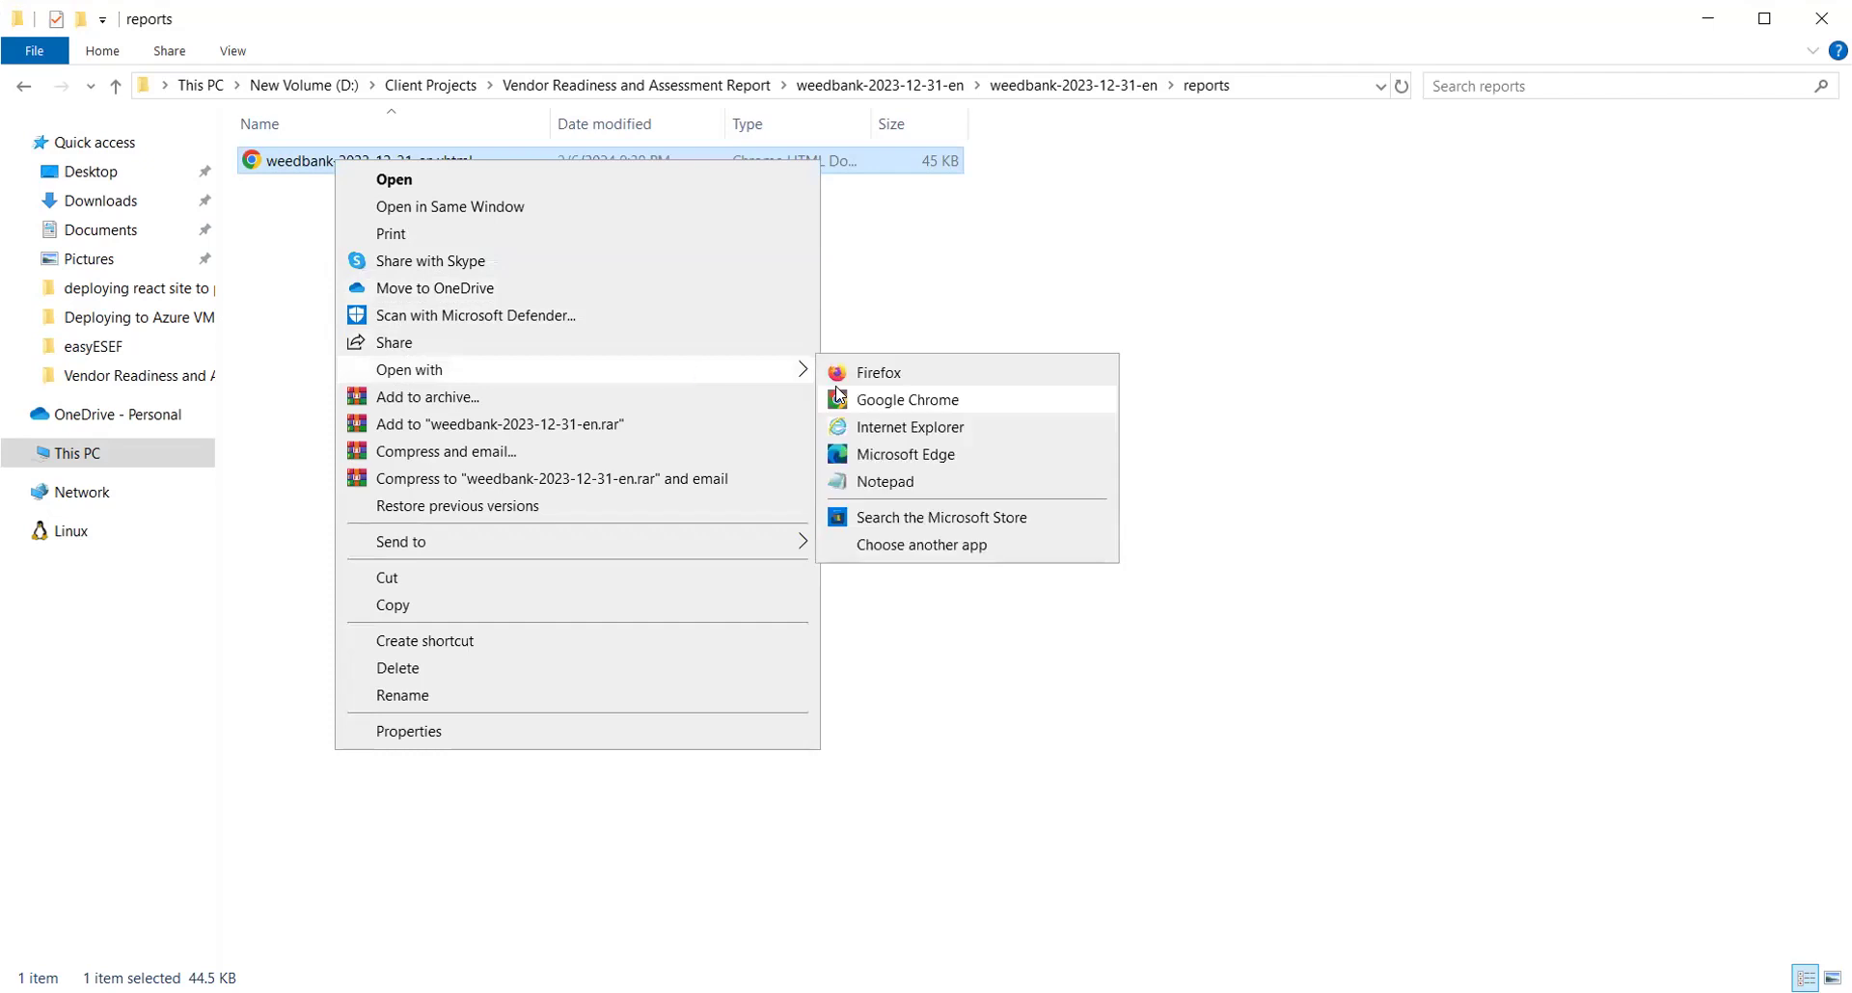
left_click(893, 455)
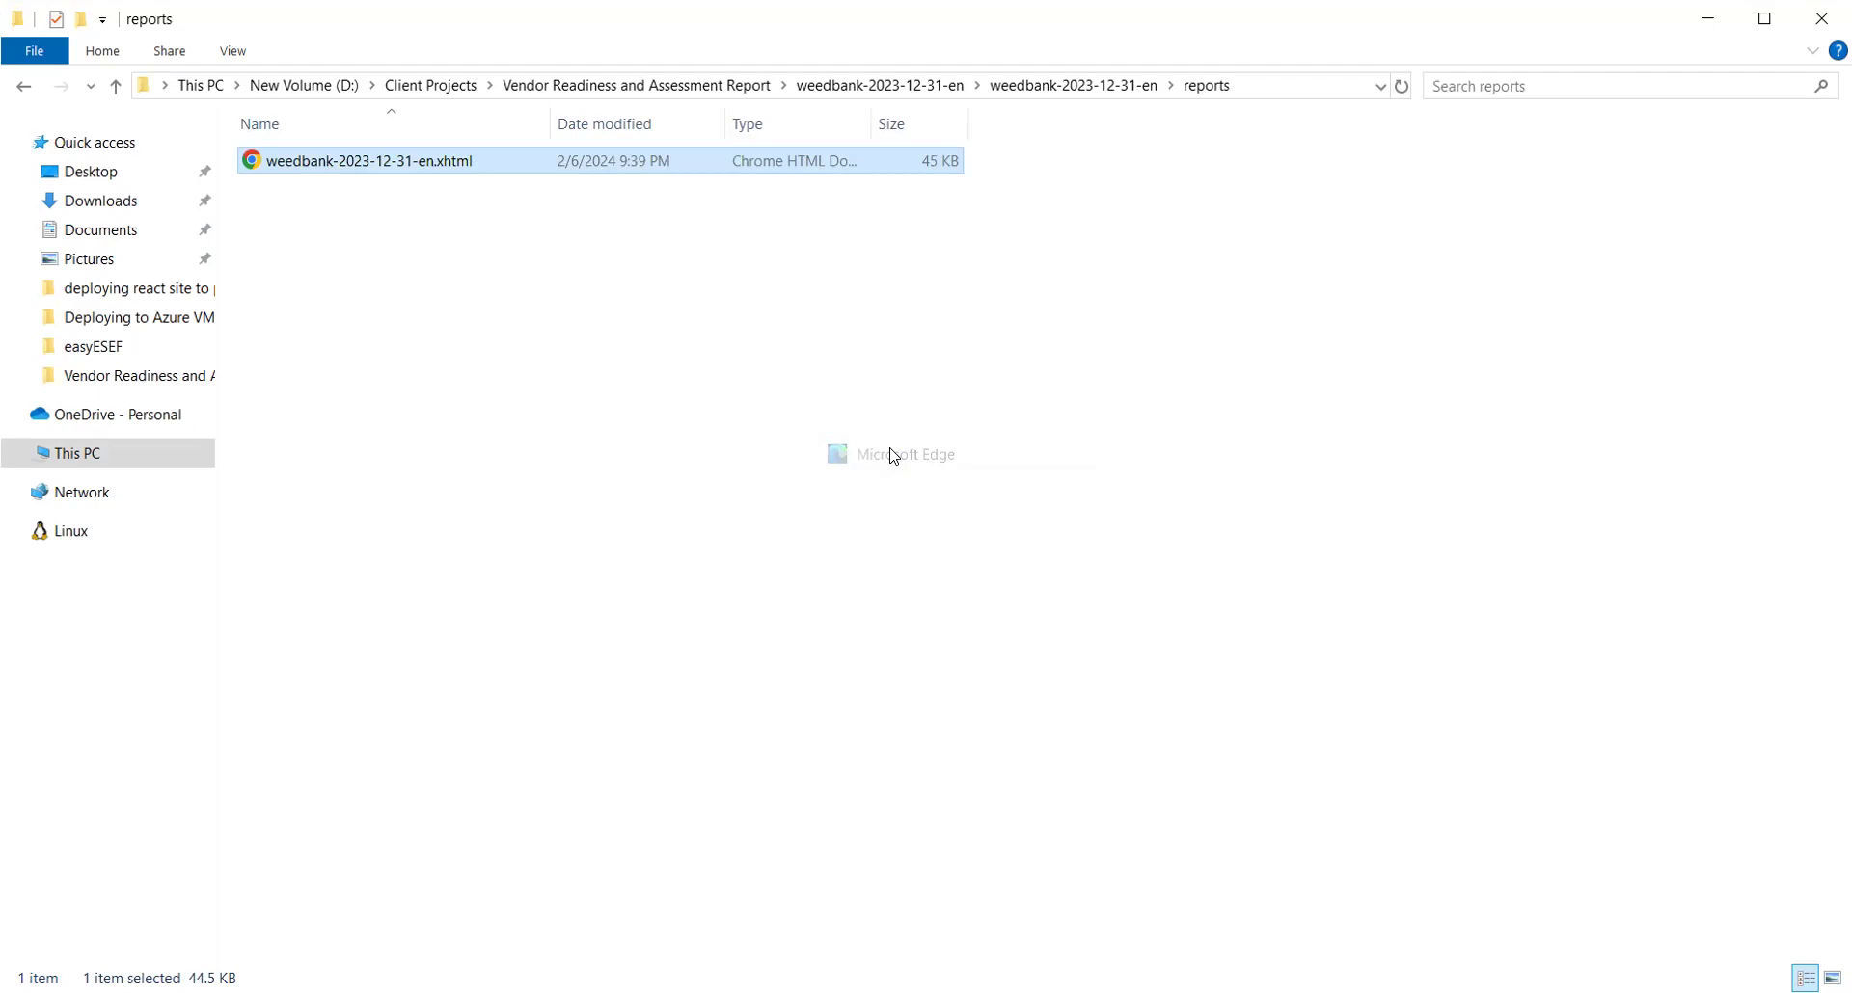